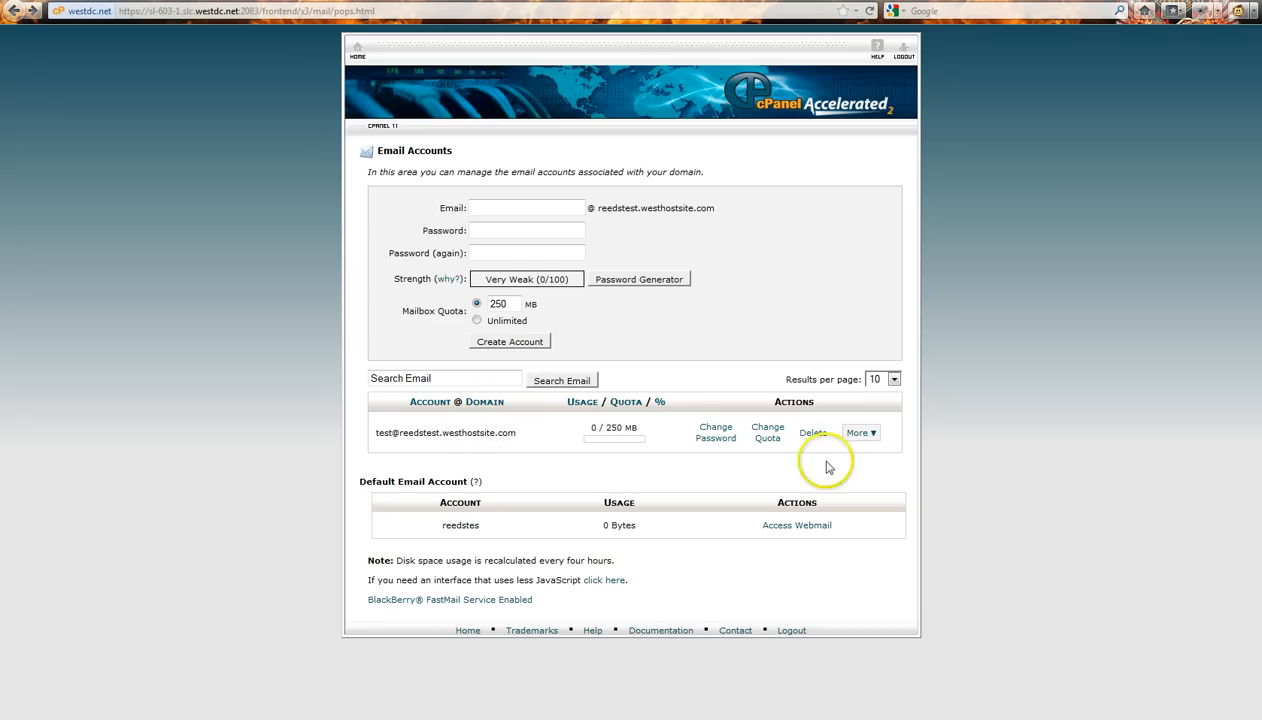
Step: Open the email client configuration page for the test mailbox in the email accounts list
click(874, 436)
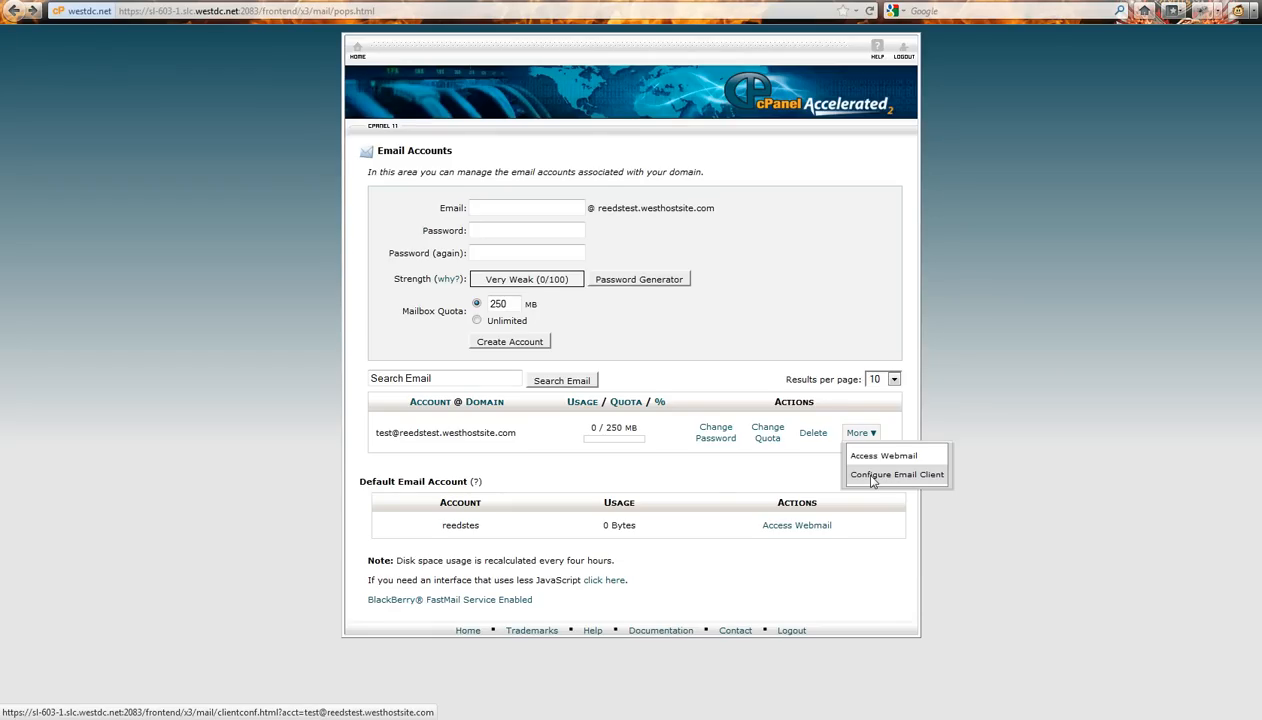
click(872, 480)
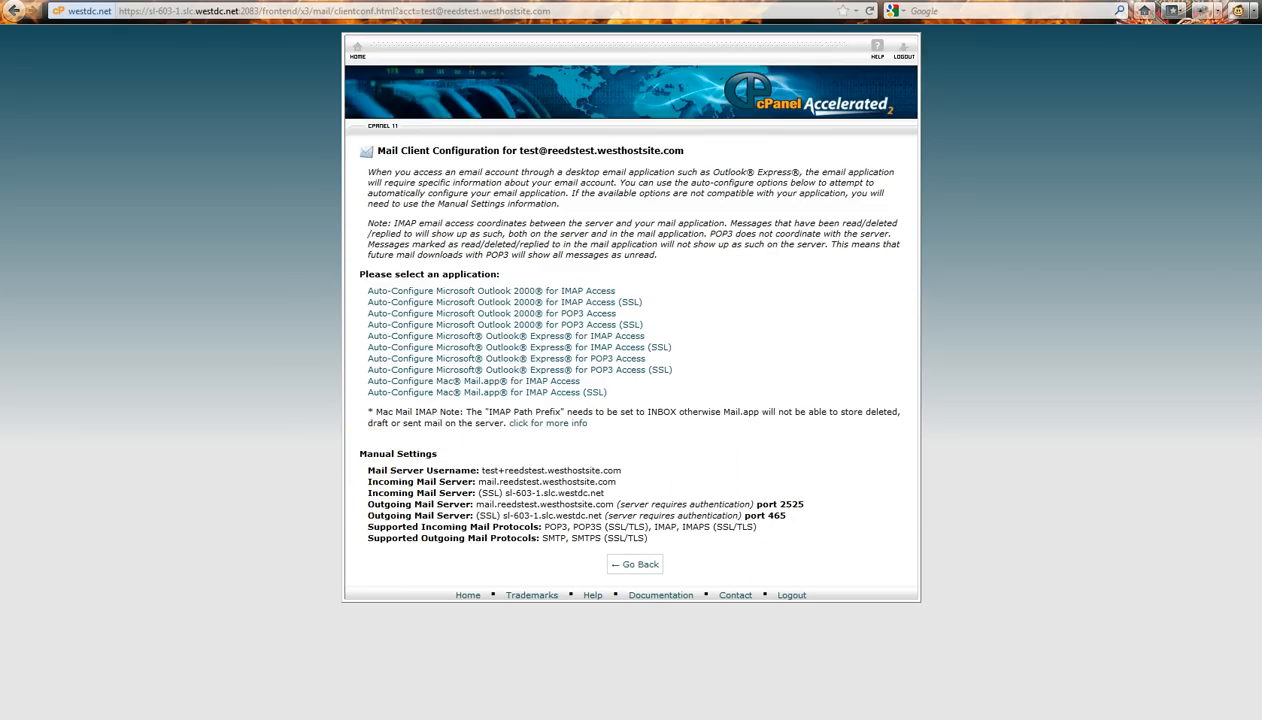
Step: Switch to Outlook and start adding a new e-mail account
click(268, 719)
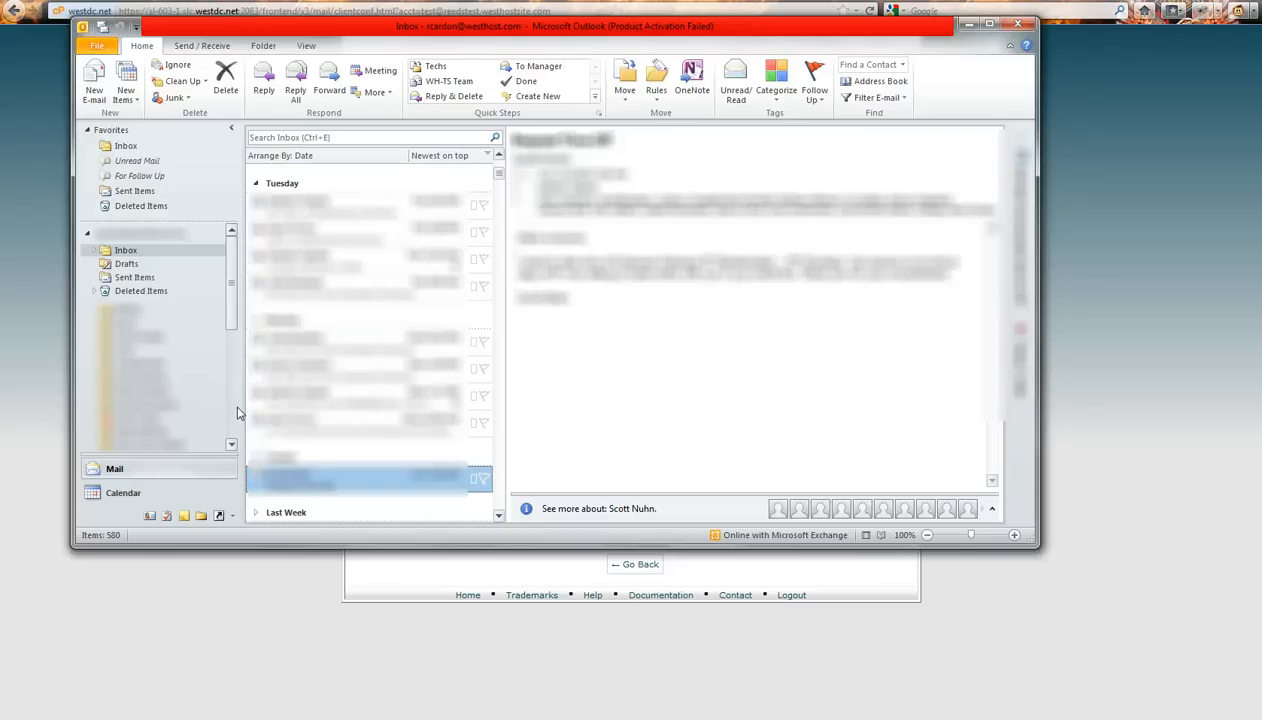
click(99, 50)
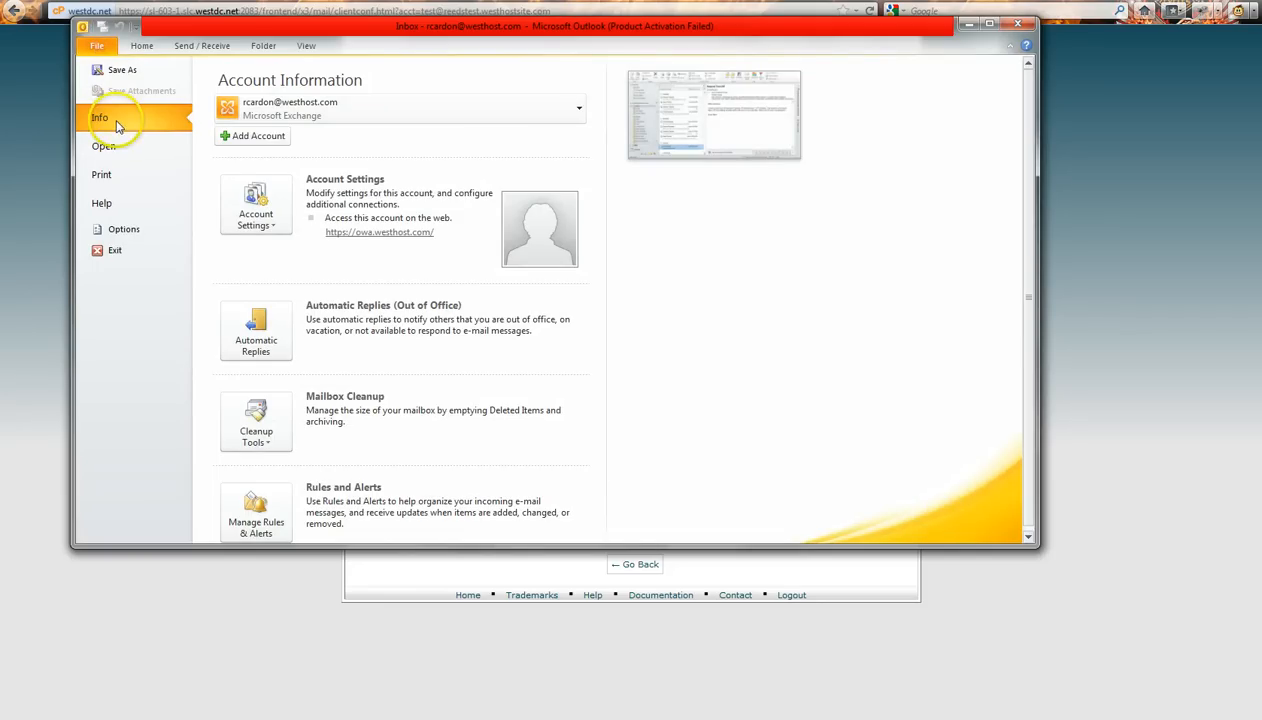
click(252, 137)
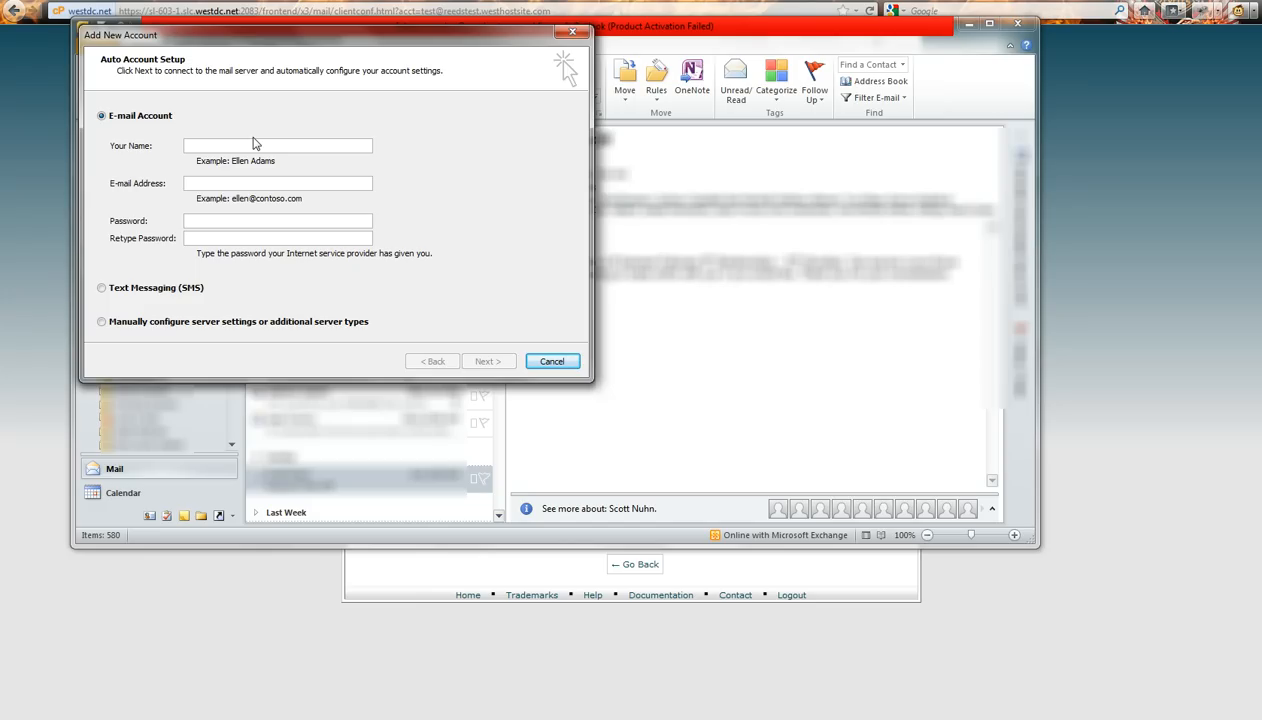
Step: Enter the account holder's full name for the new e-mail account
key(Tab)
key(Tab)
key(Tab)
key(Tab)
click(255, 147)
text(Reed Cardon)
Step: Copy the mailbox address from the cPanel configuration page into the new account's E-mail Address field in Outlook
click(254, 183)
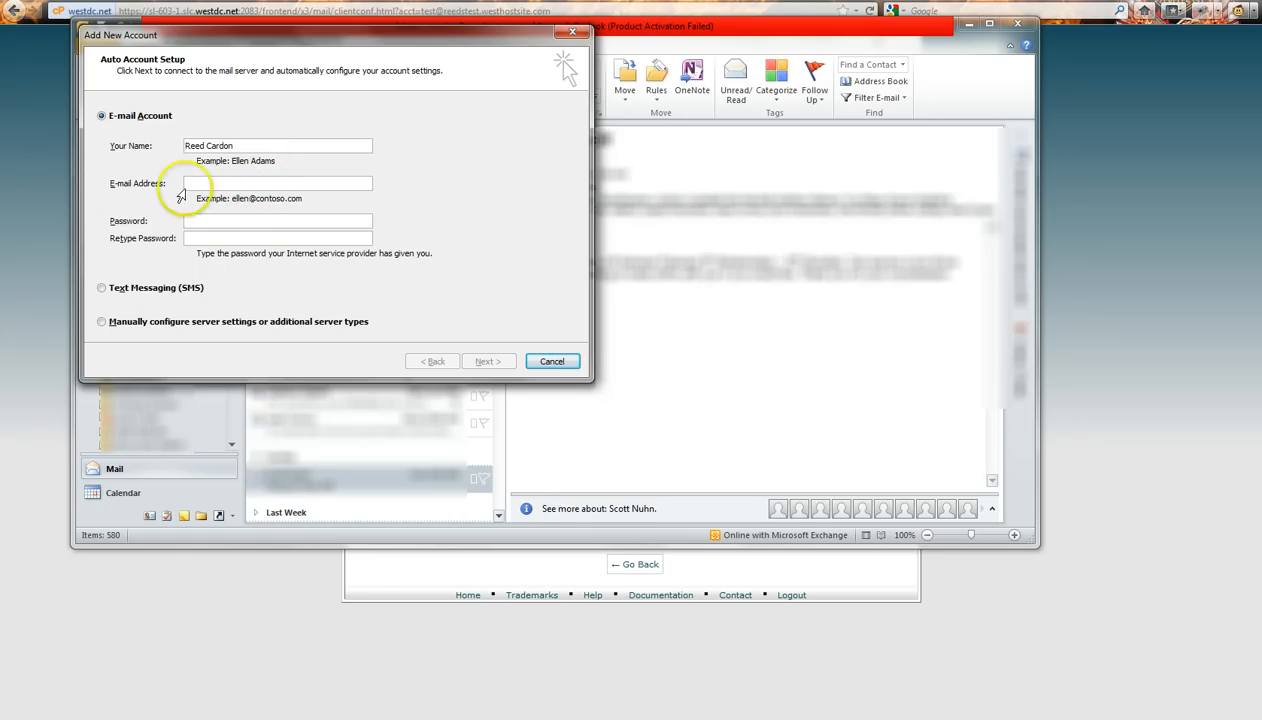
click(43, 192)
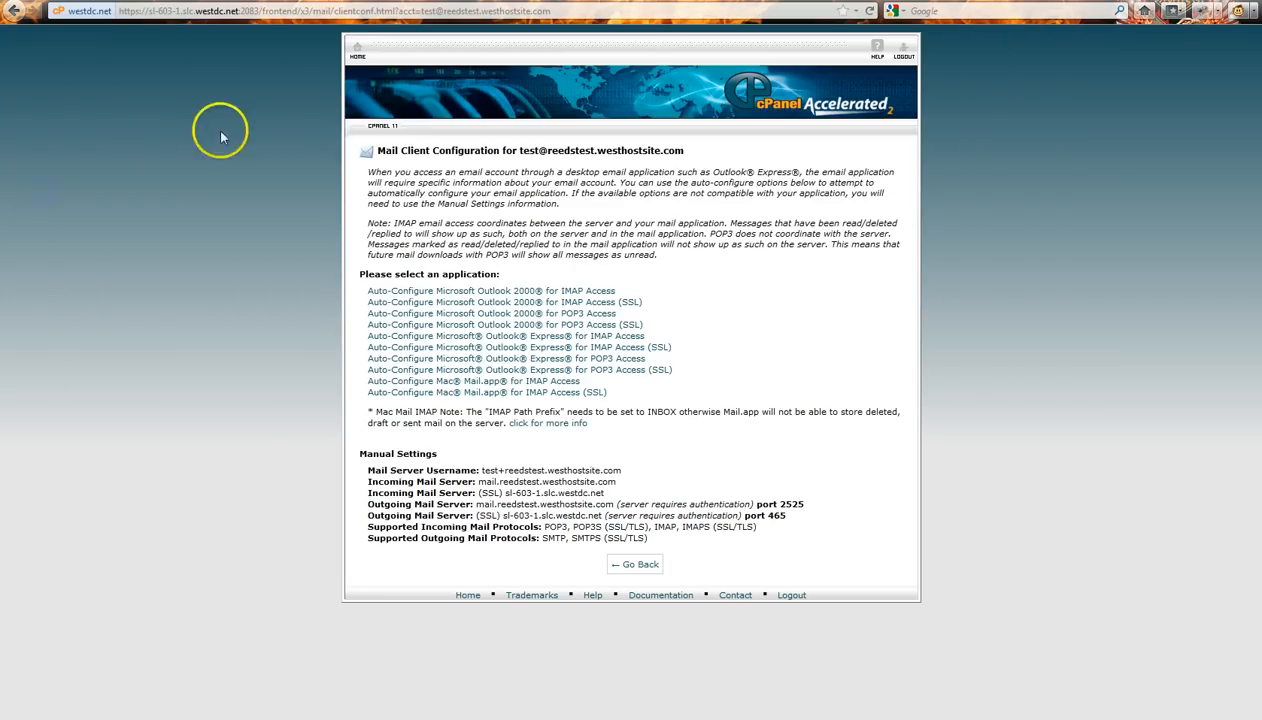
drag(518, 150, 690, 155)
key(ctrl+c)
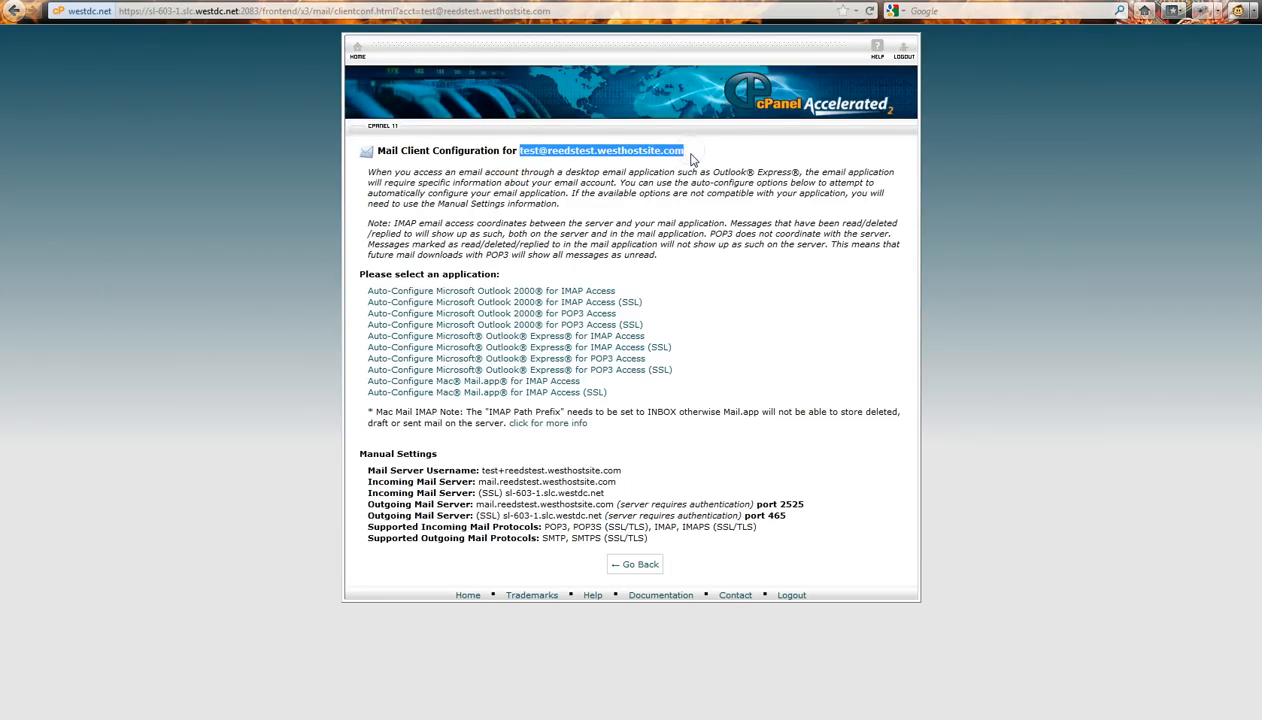
key(alt+Tab)
key(ctrl+v)
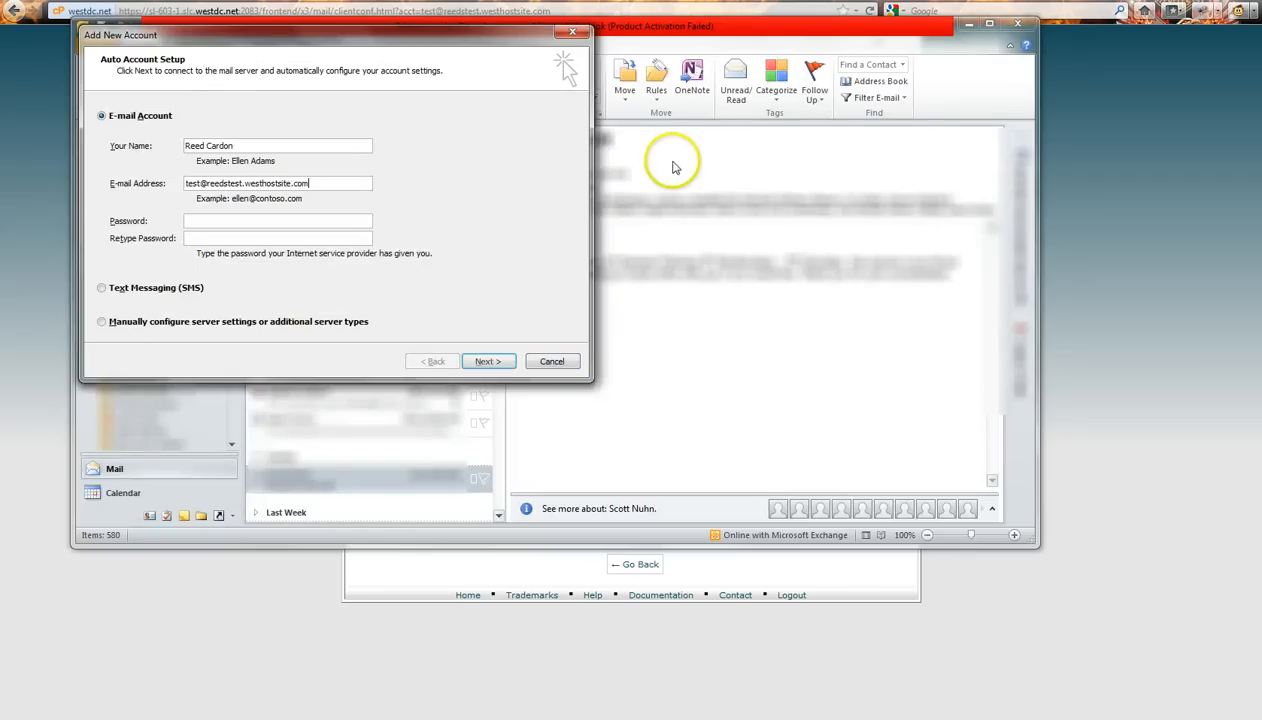
Step: Paste the mailbox password kept in Notepad into the new account's Password and Retype Password fields
click(330, 221)
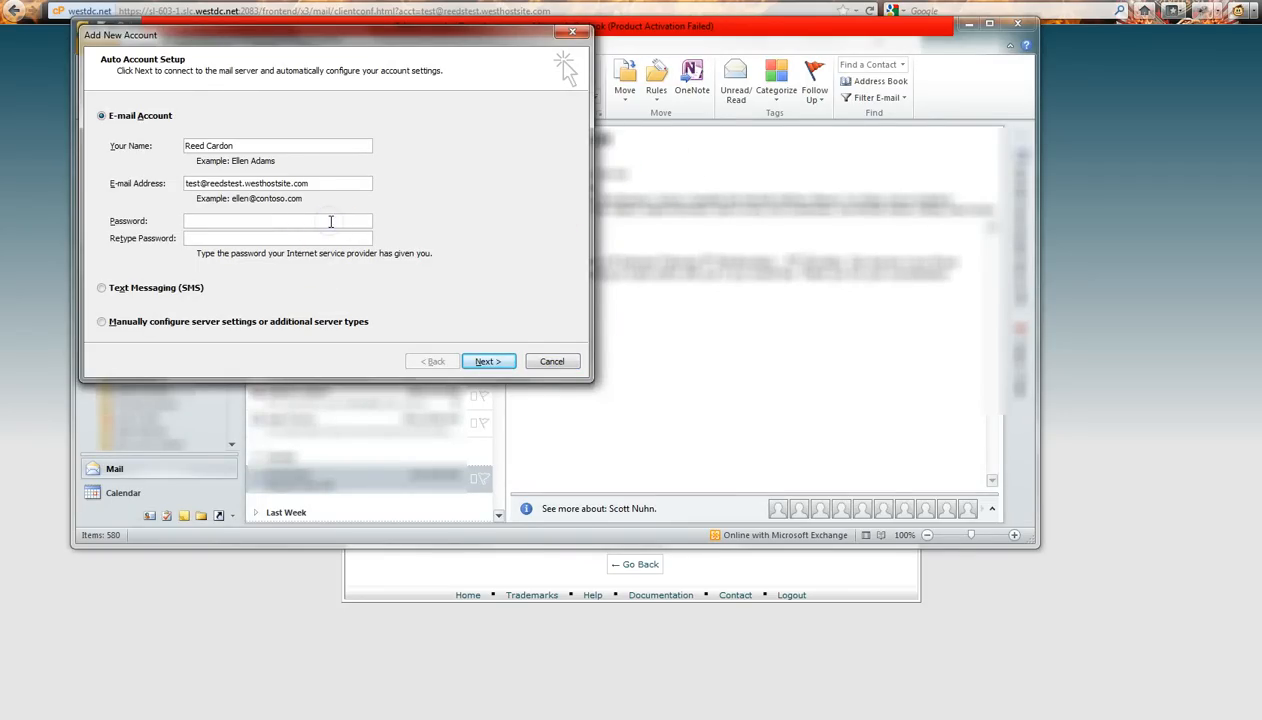
key(alt+Tab)
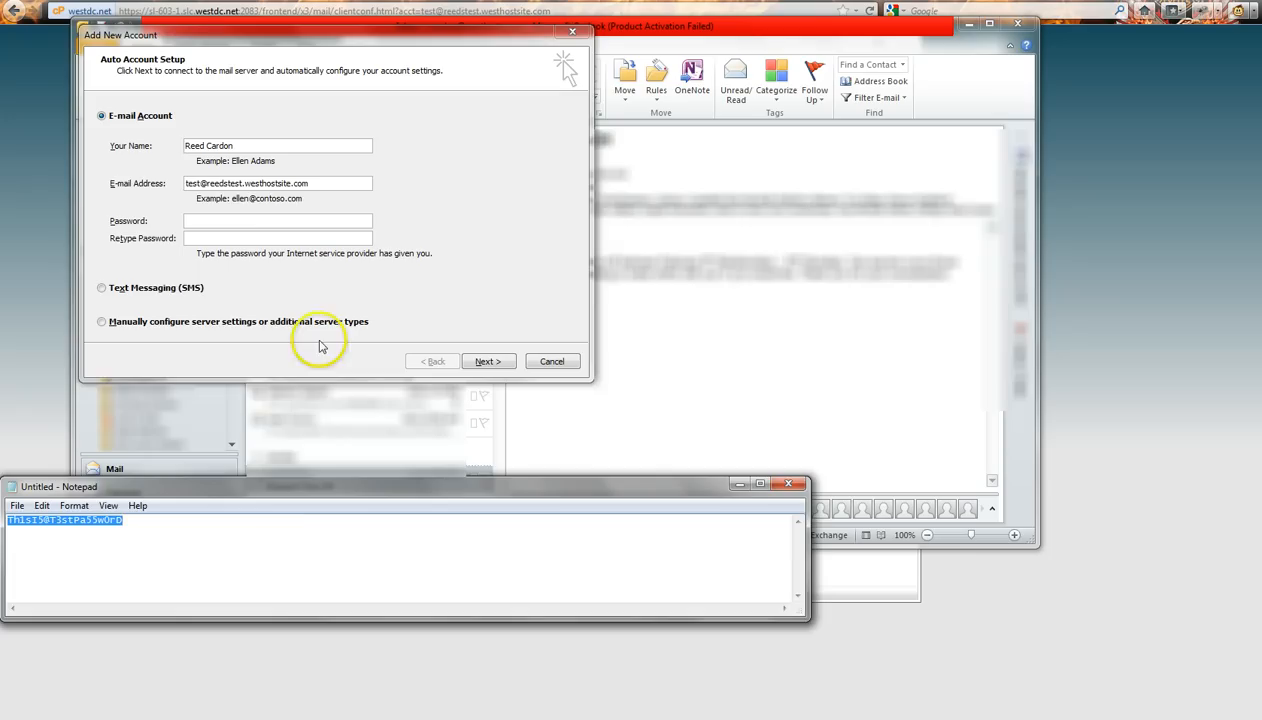
click(271, 221)
key(ctrl+v)
click(266, 237)
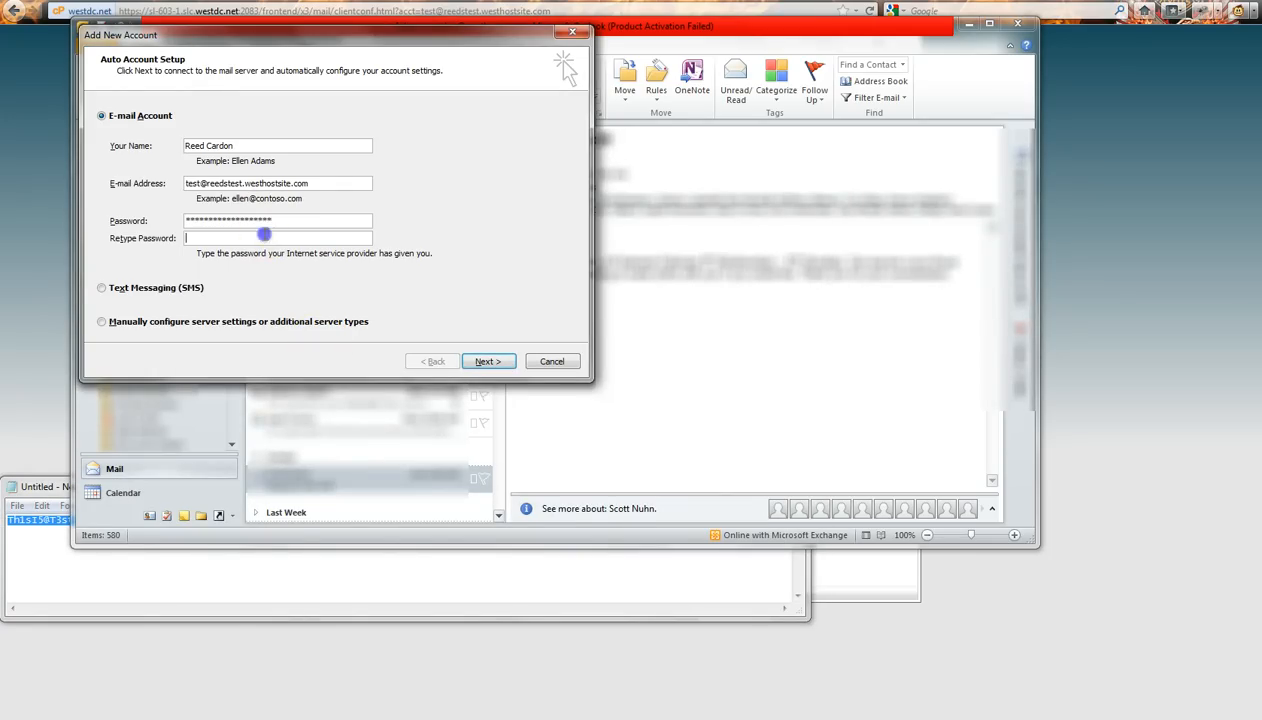
key(ctrl+v)
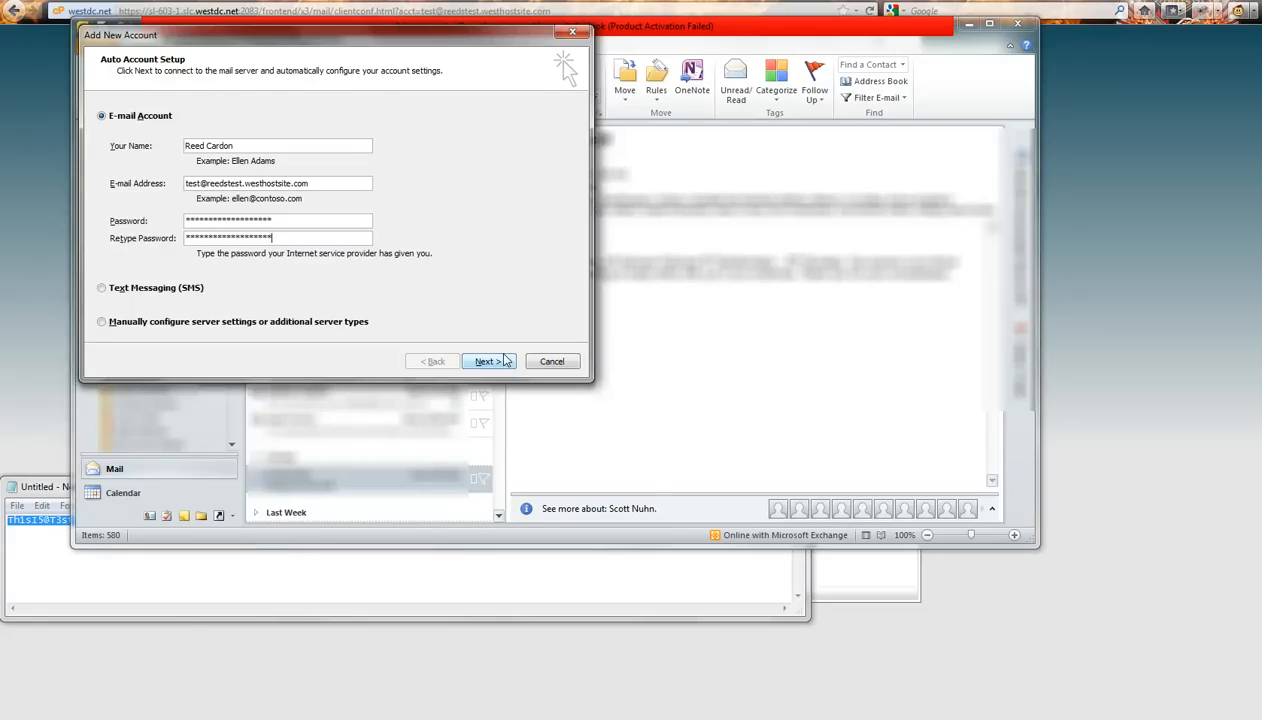
Step: Choose manual server configuration and continue with the Internet E-mail service to its settings
click(101, 322)
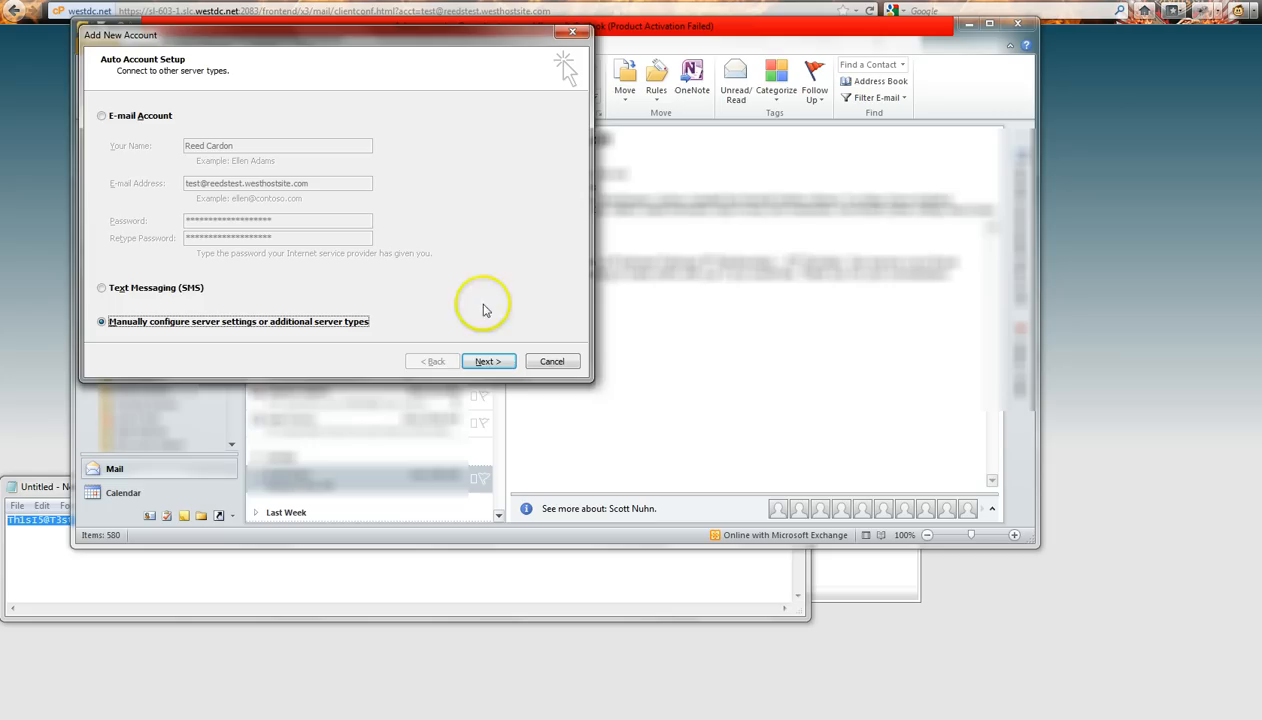
click(486, 362)
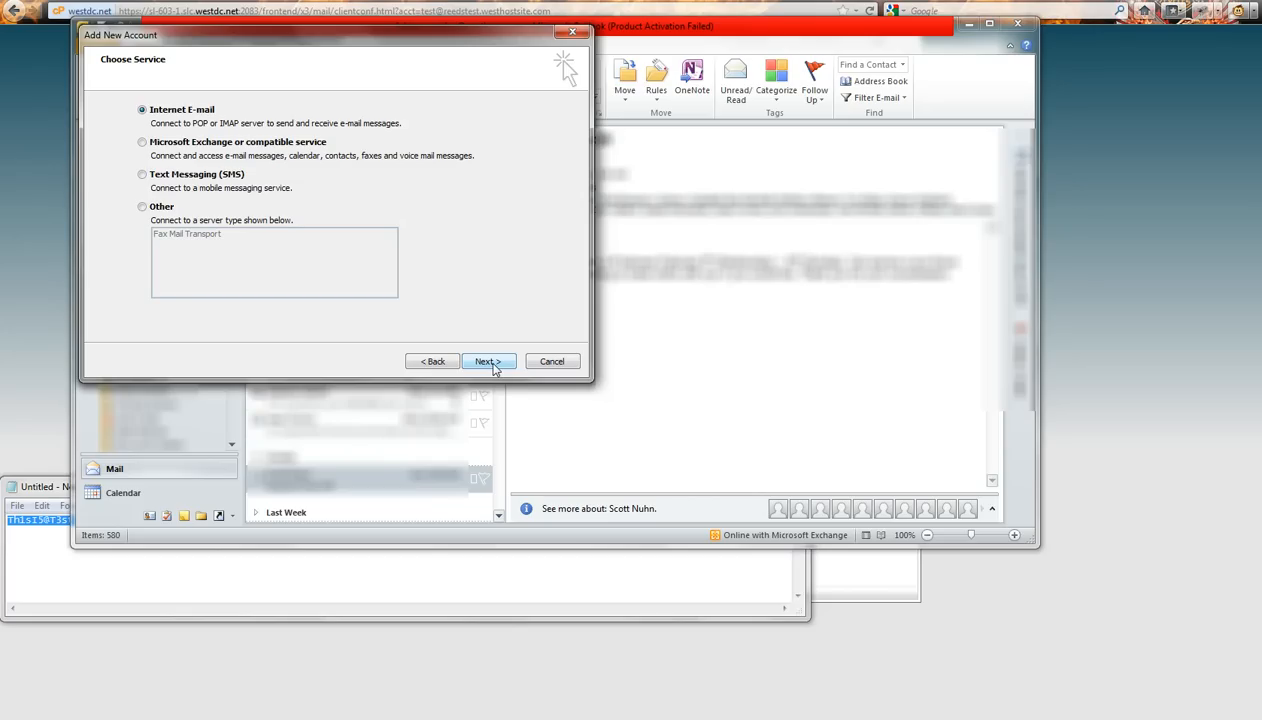
click(488, 362)
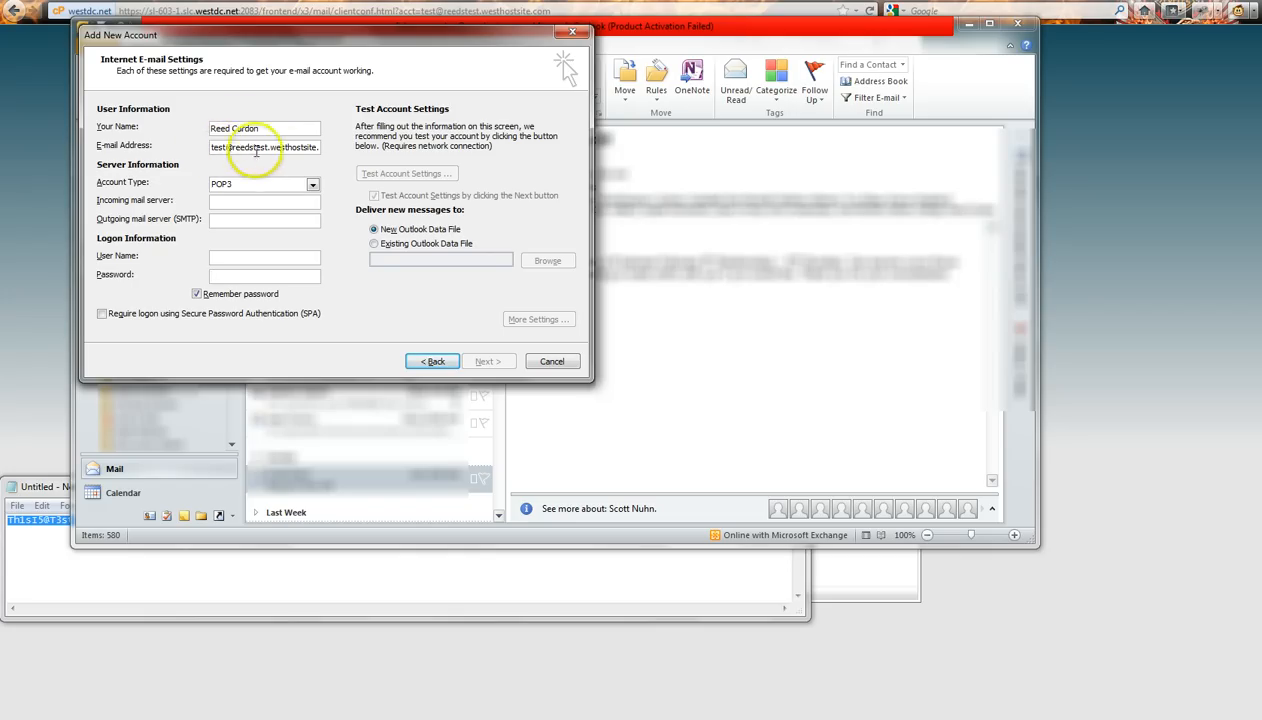
Step: Set the account type to POP3 and fill both mail servers with mail.reedstest.westhostsite.com, copied from the cPanel manual settings
click(313, 187)
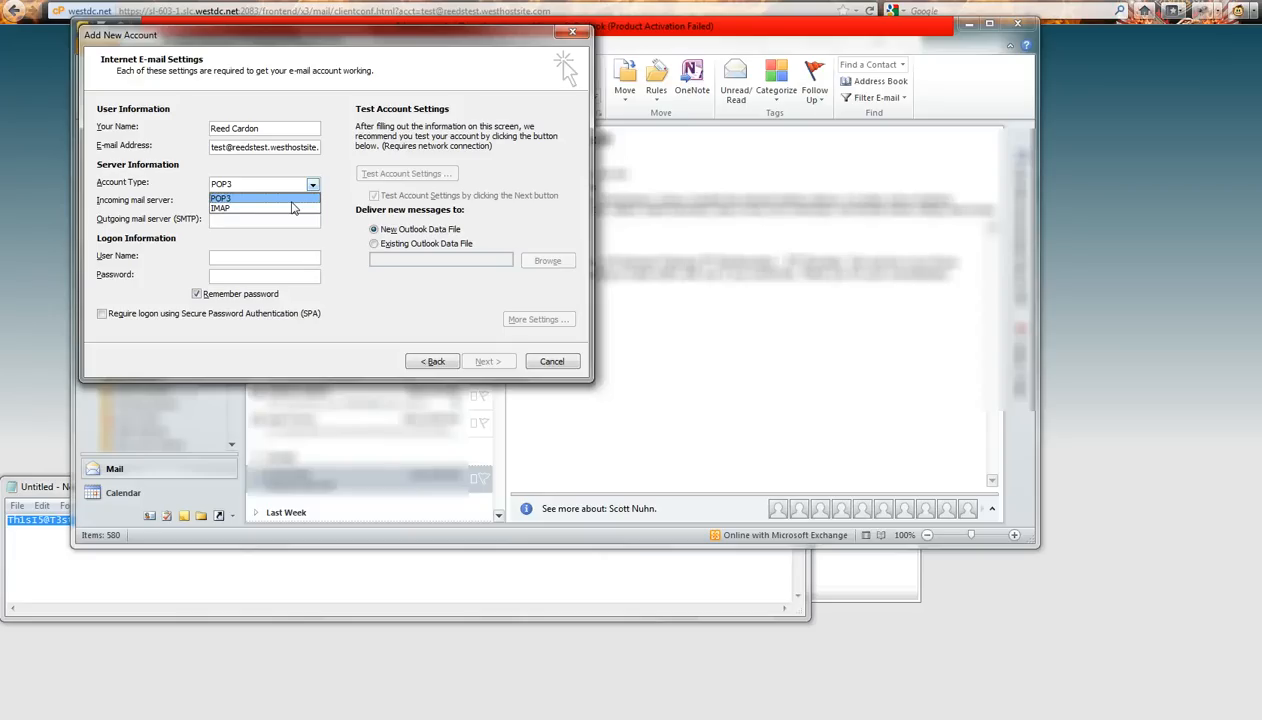
click(234, 199)
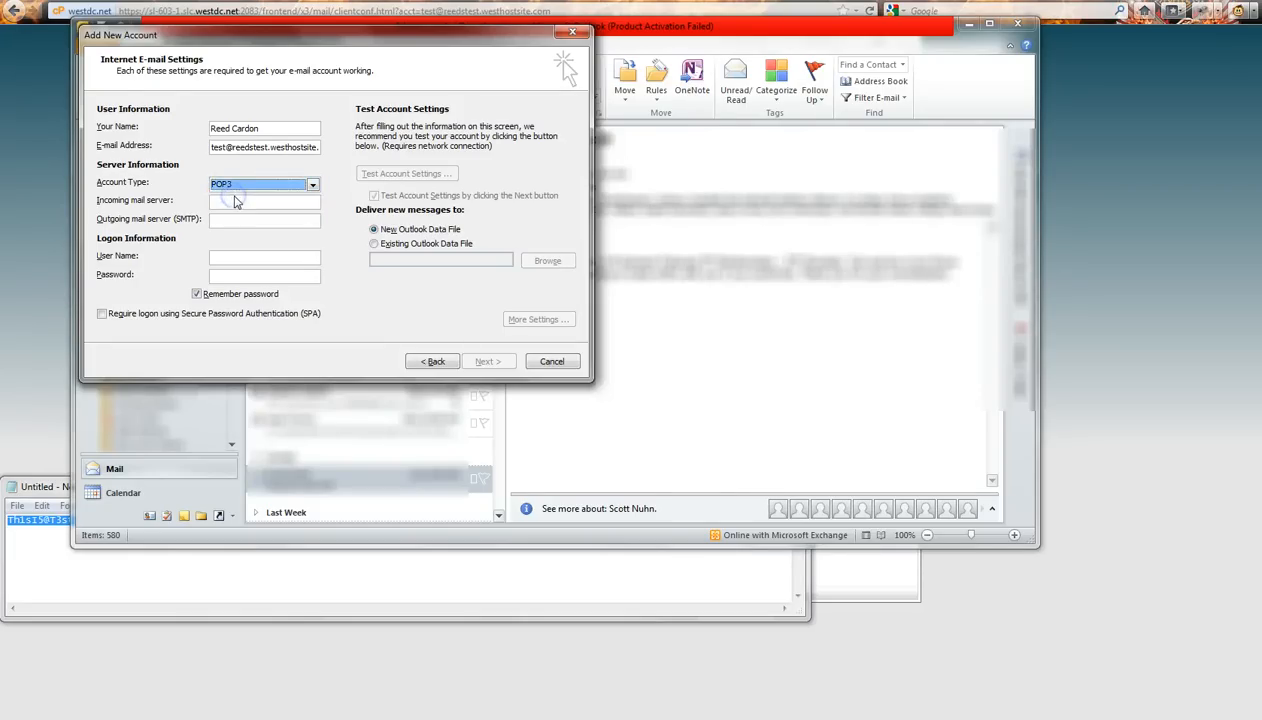
click(234, 202)
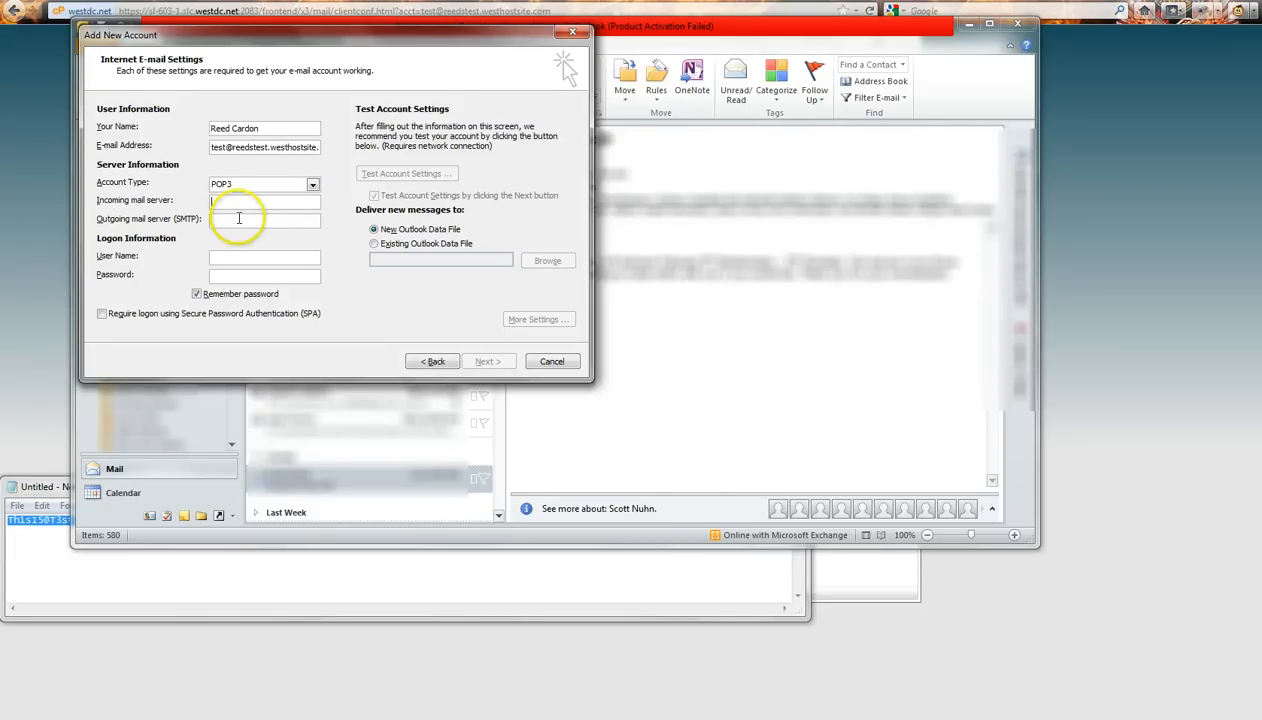
click(16, 291)
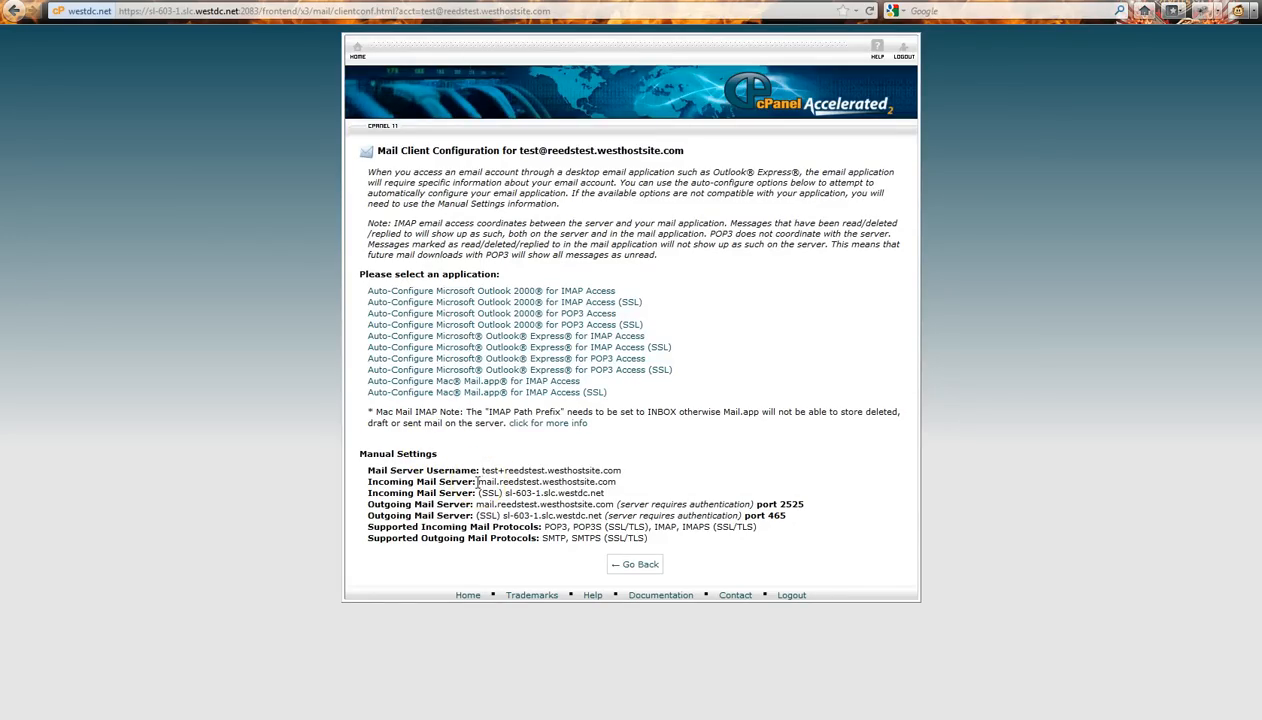
drag(477, 481, 614, 481)
drag(505, 493, 606, 490)
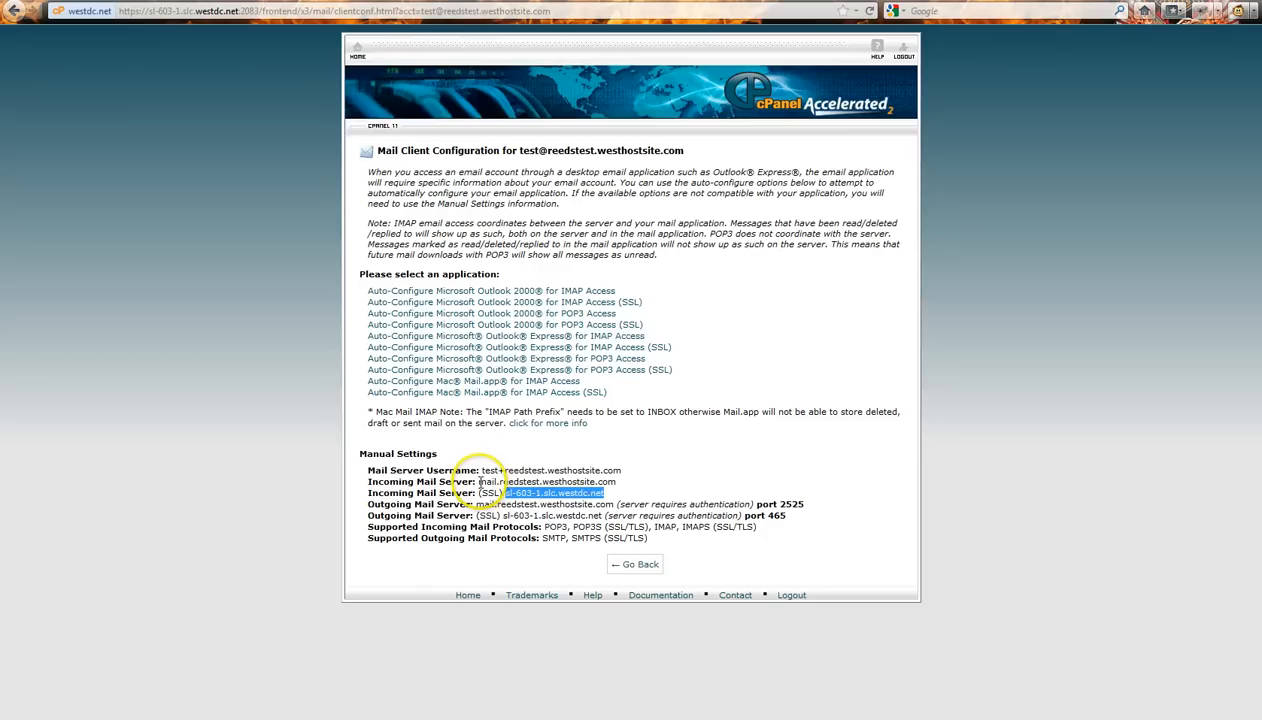
drag(479, 481, 617, 484)
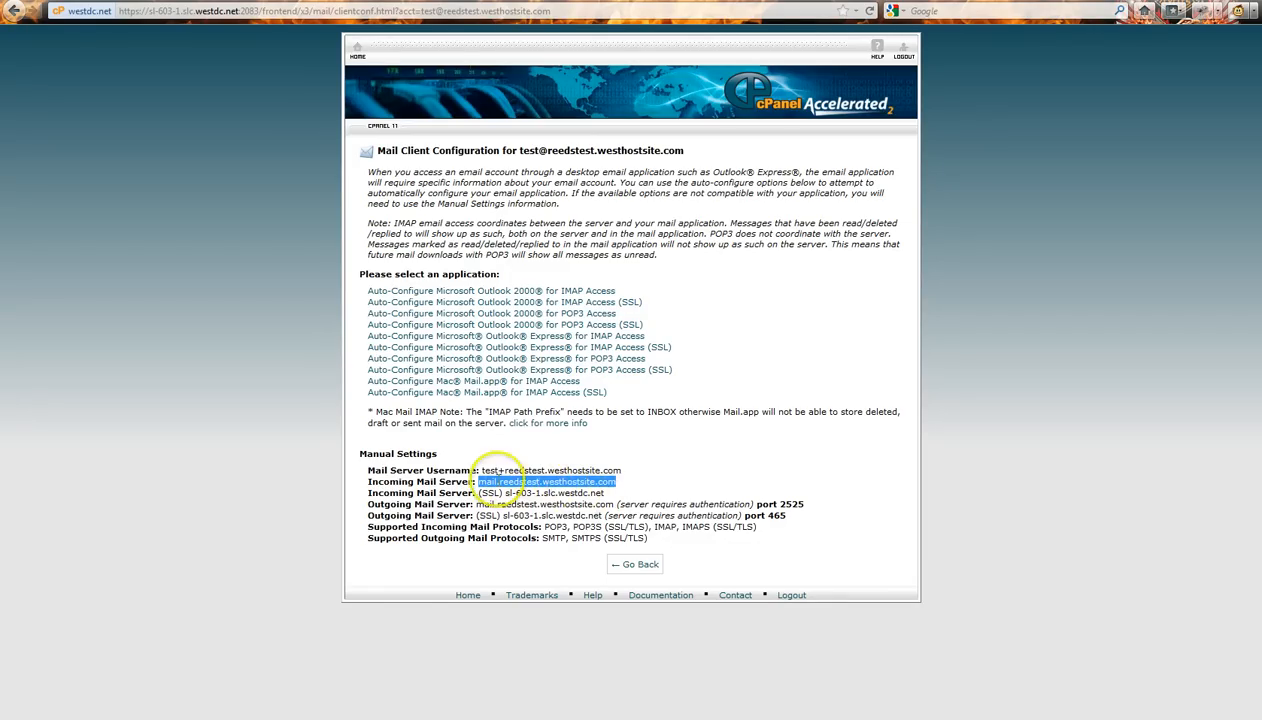
key(alt+Tab)
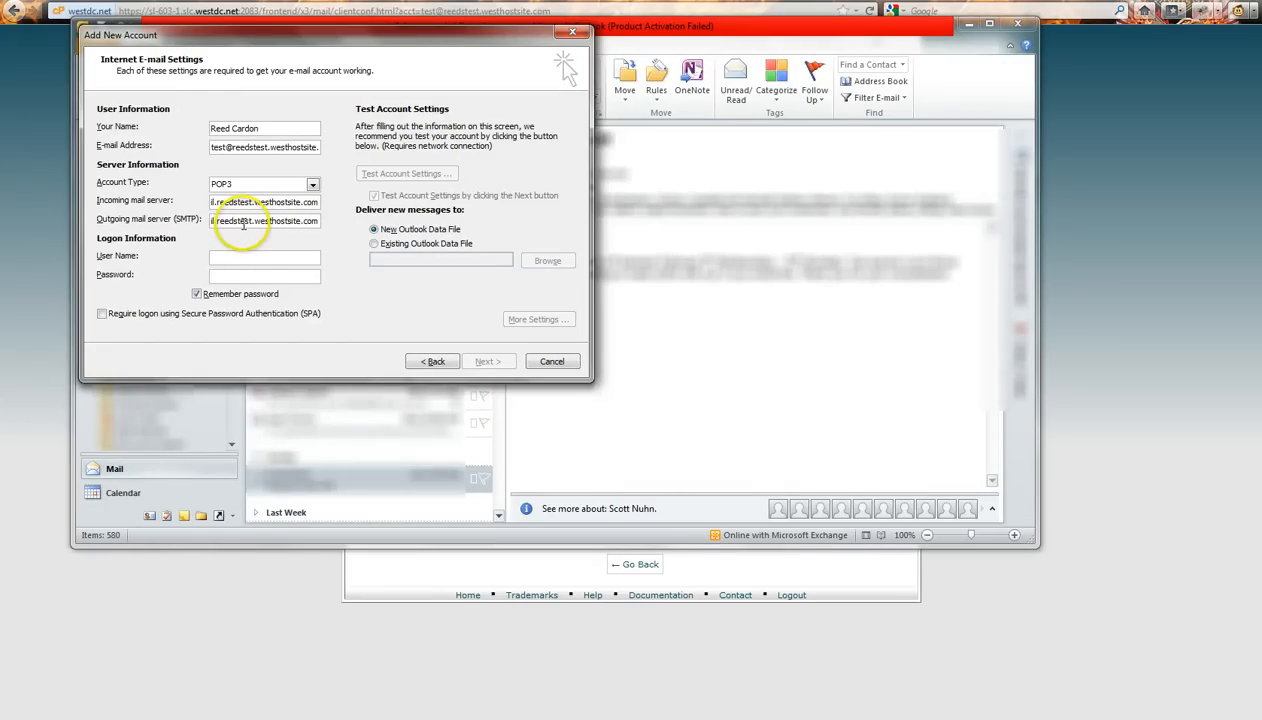
Step: Check the standard and SSL outgoing mail server entries in the manual settings on the cPanel page
click(287, 640)
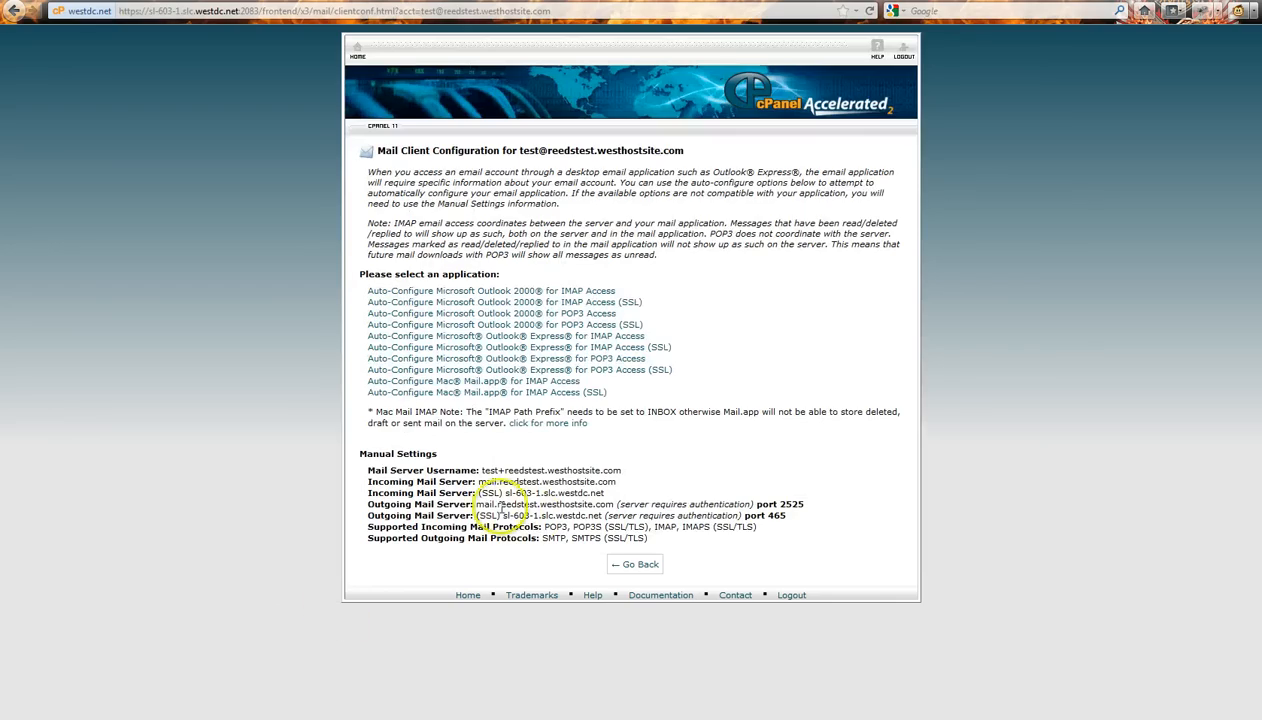
drag(475, 505, 614, 505)
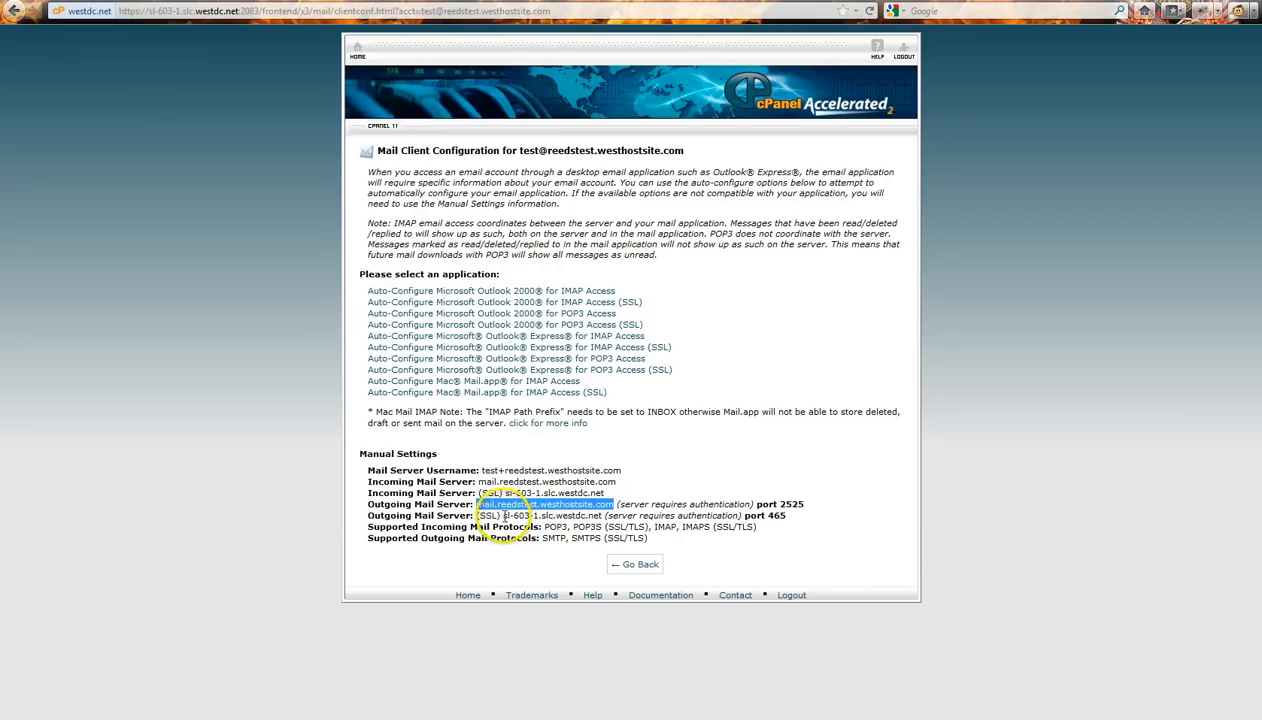
drag(503, 515, 600, 516)
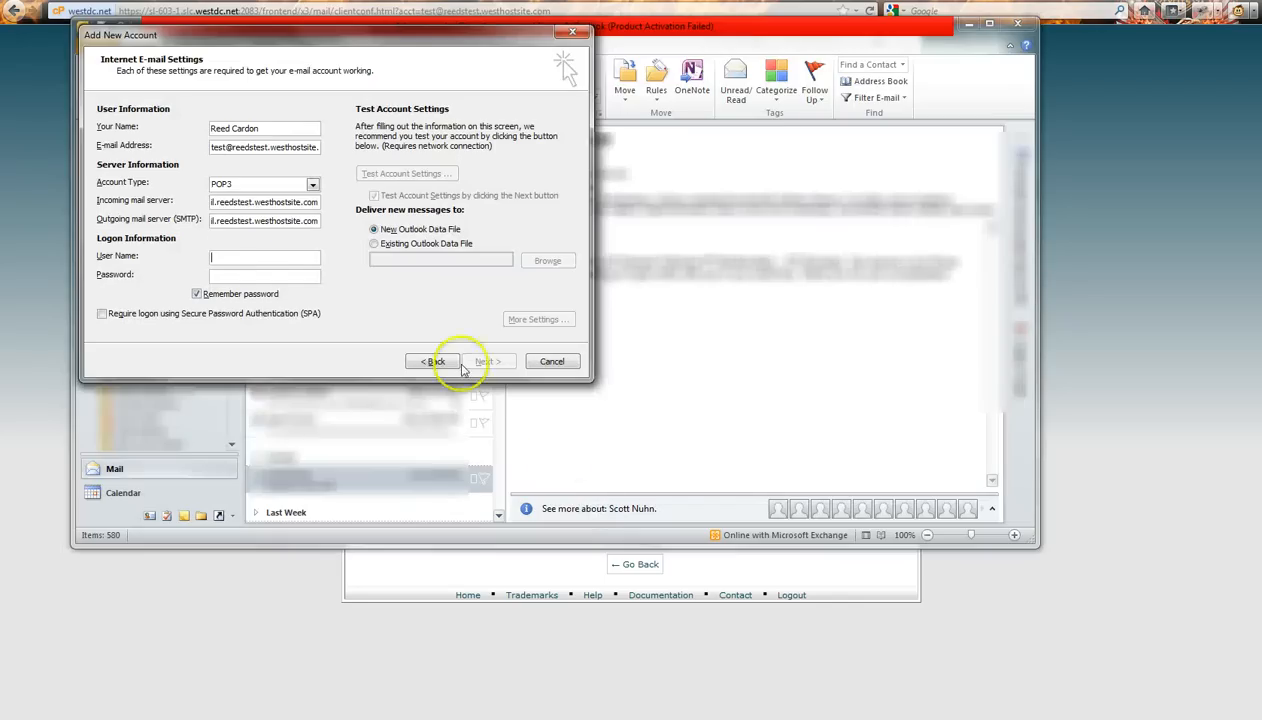
Step: Copy the mail server username from the cPanel manual settings into the User Name logon field in Outlook
click(229, 257)
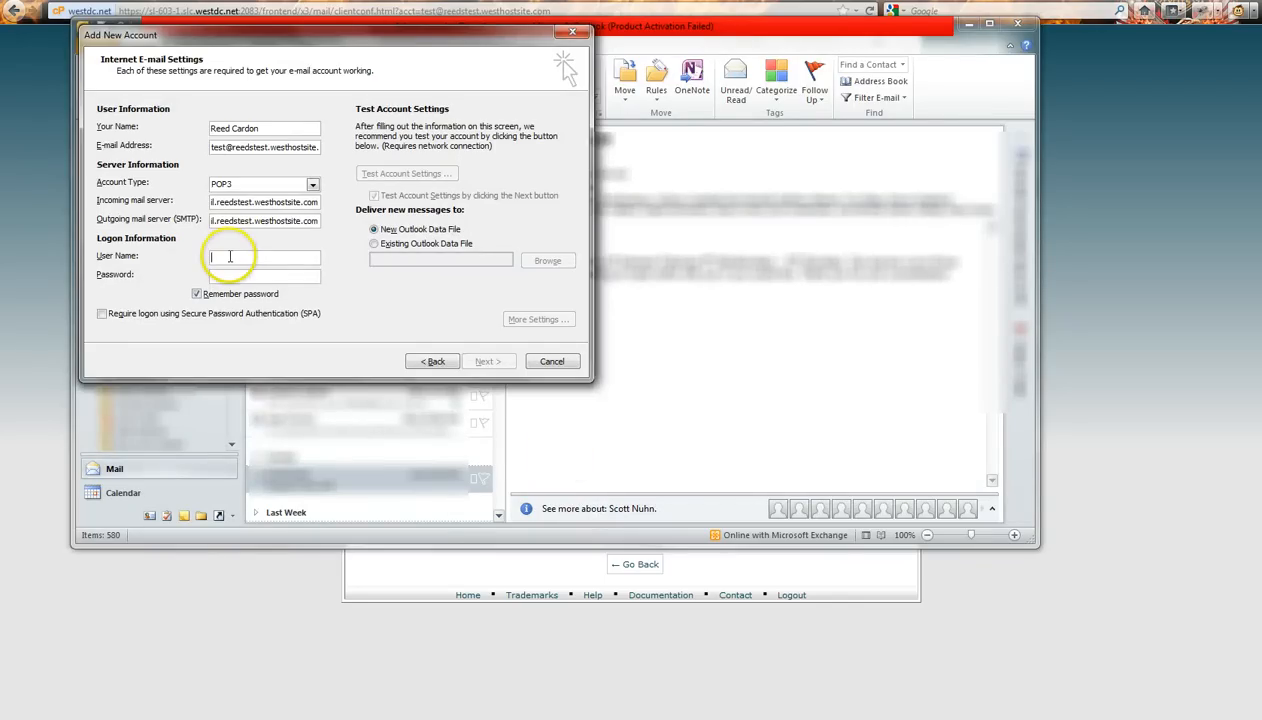
click(537, 680)
drag(482, 470, 621, 470)
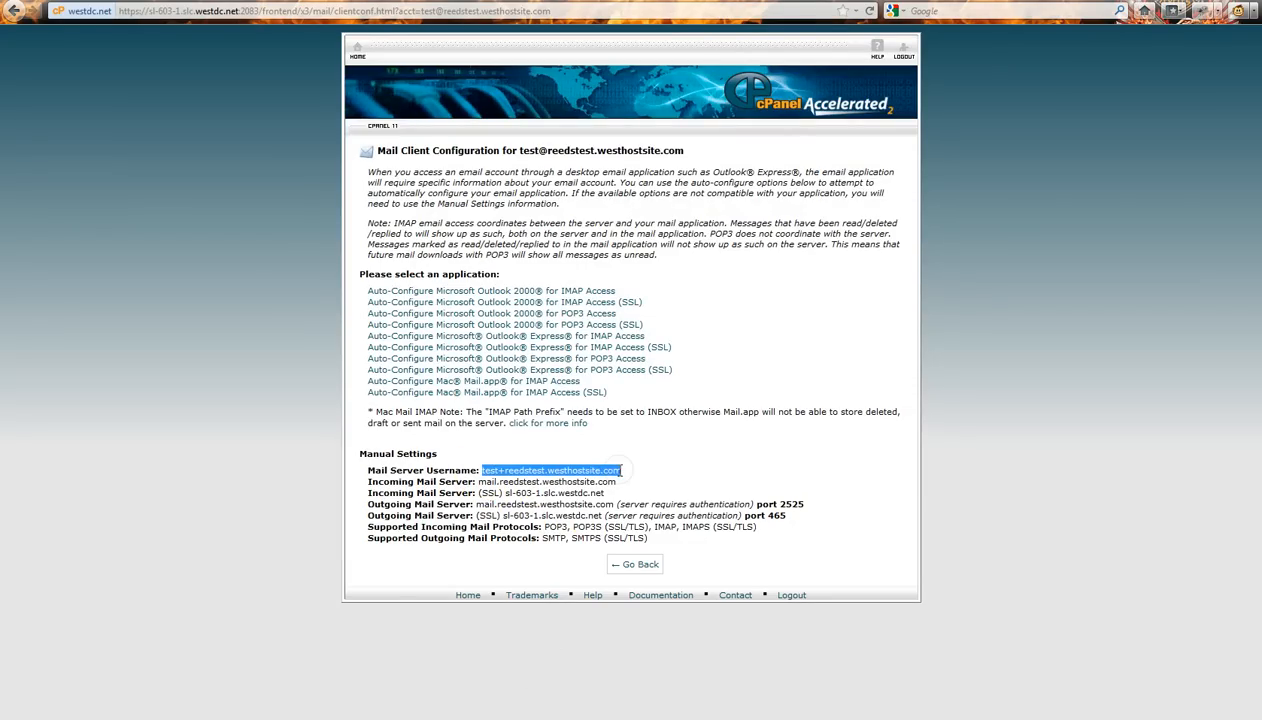
key(ctrl+c)
key(alt+Tab)
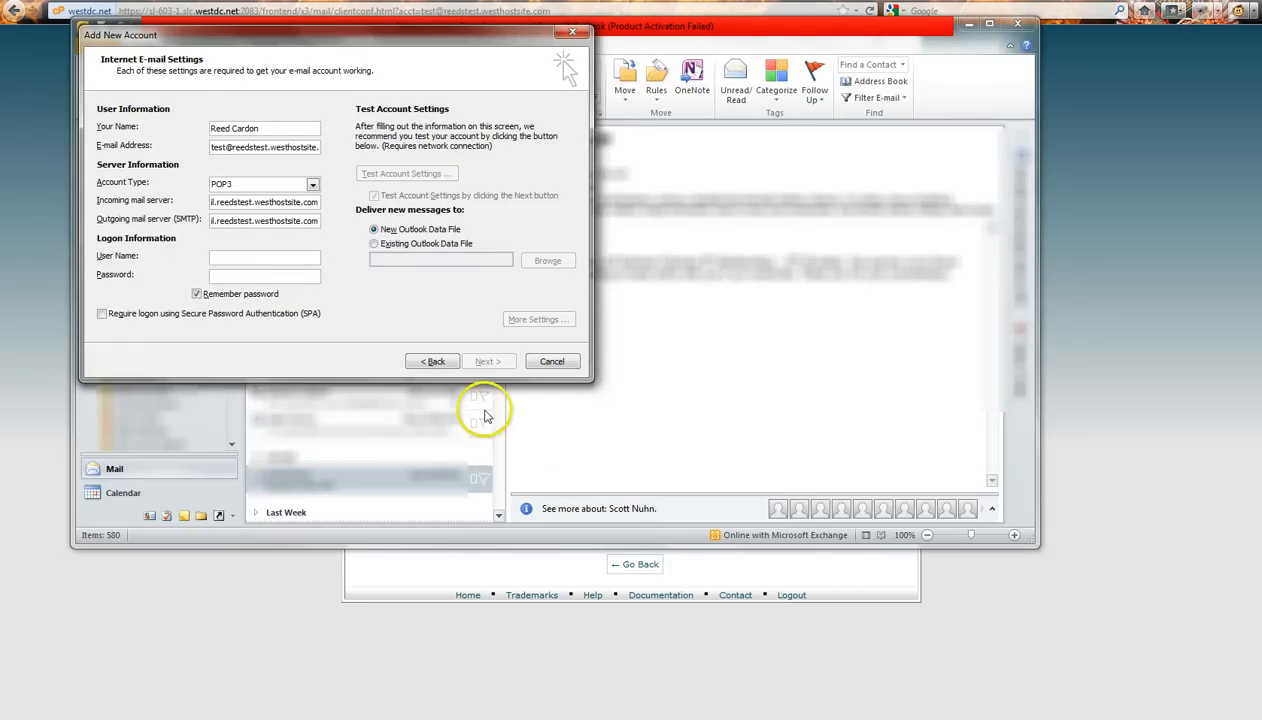
key(ctrl+v)
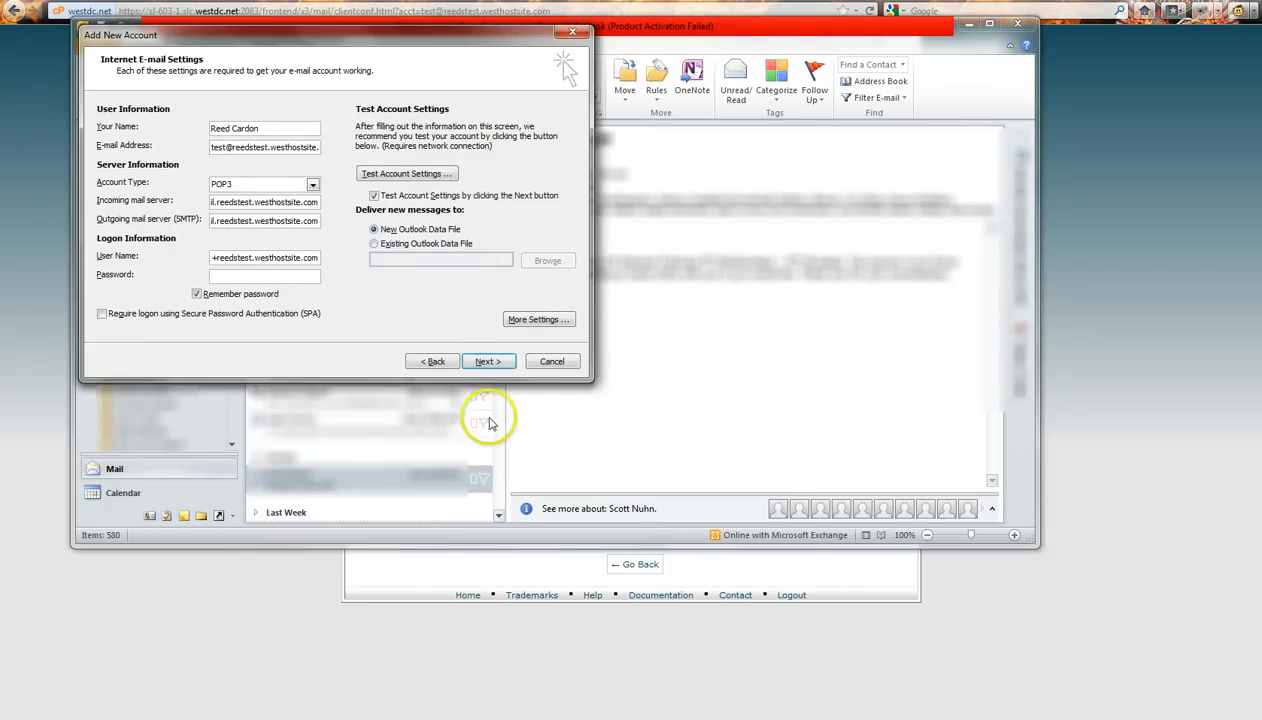
Step: Paste the mailbox password kept in Notepad into the logon Password field
click(285, 276)
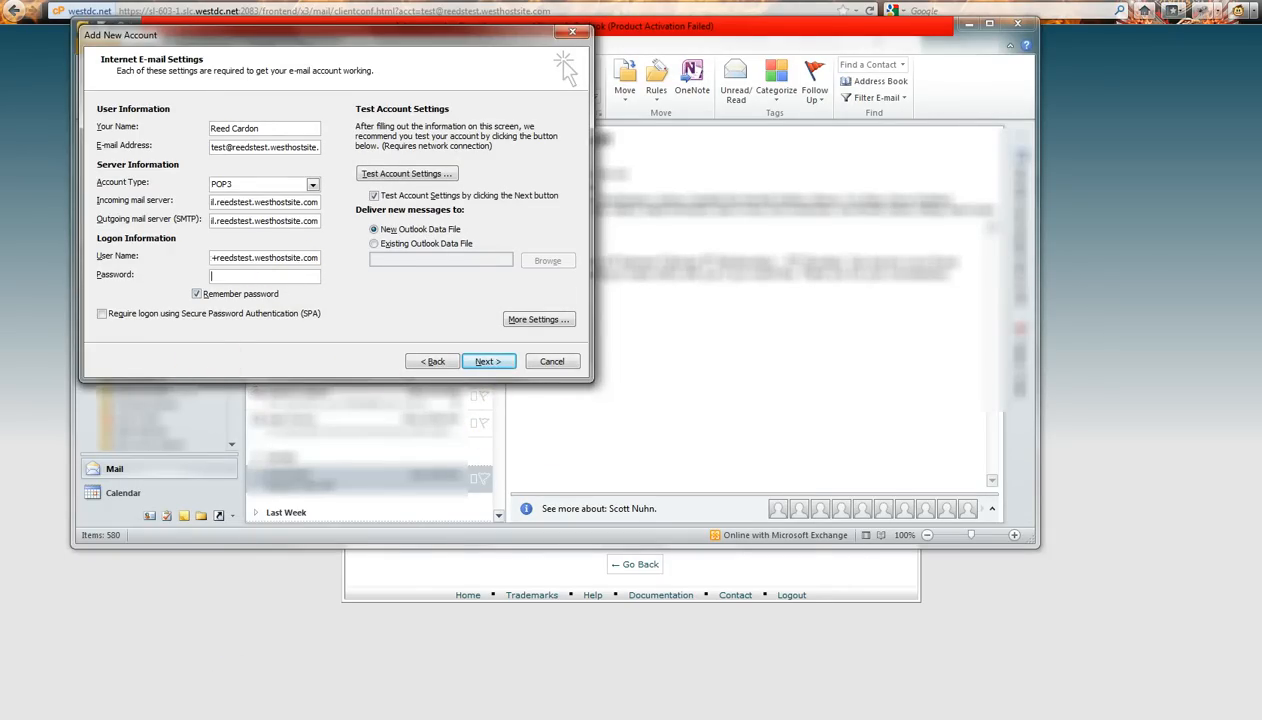
key(alt+Tab)
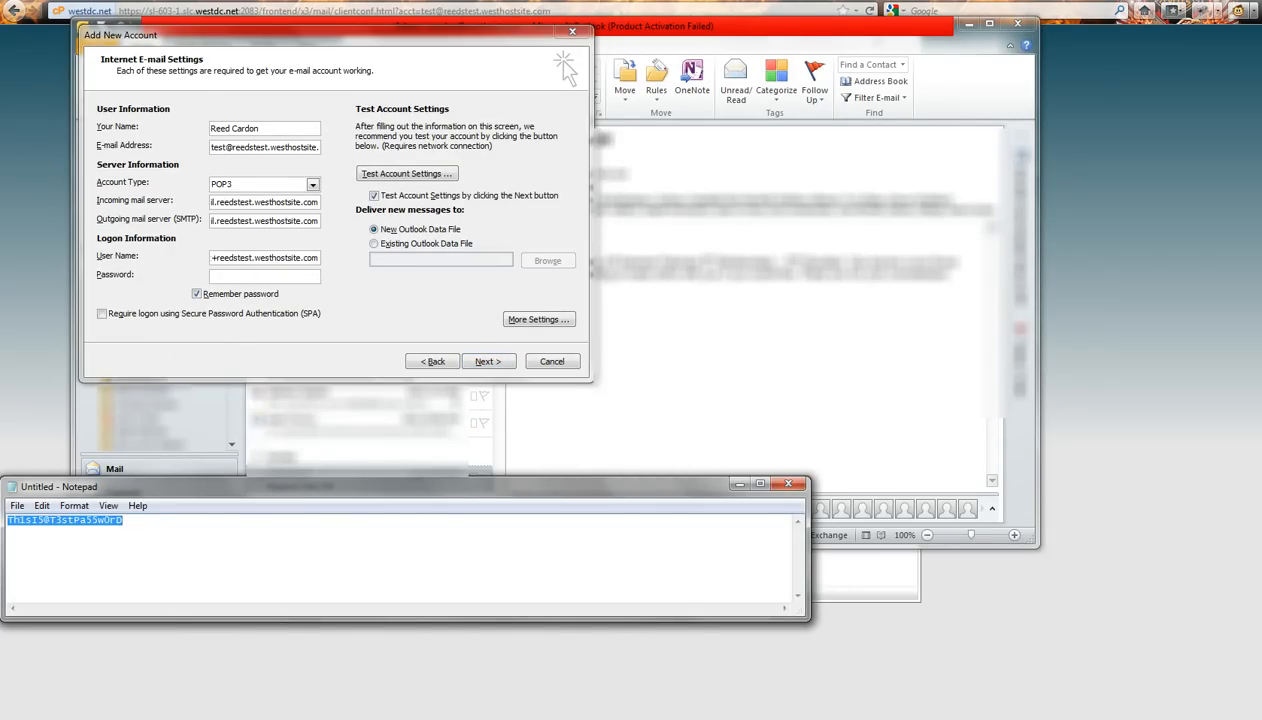
click(294, 276)
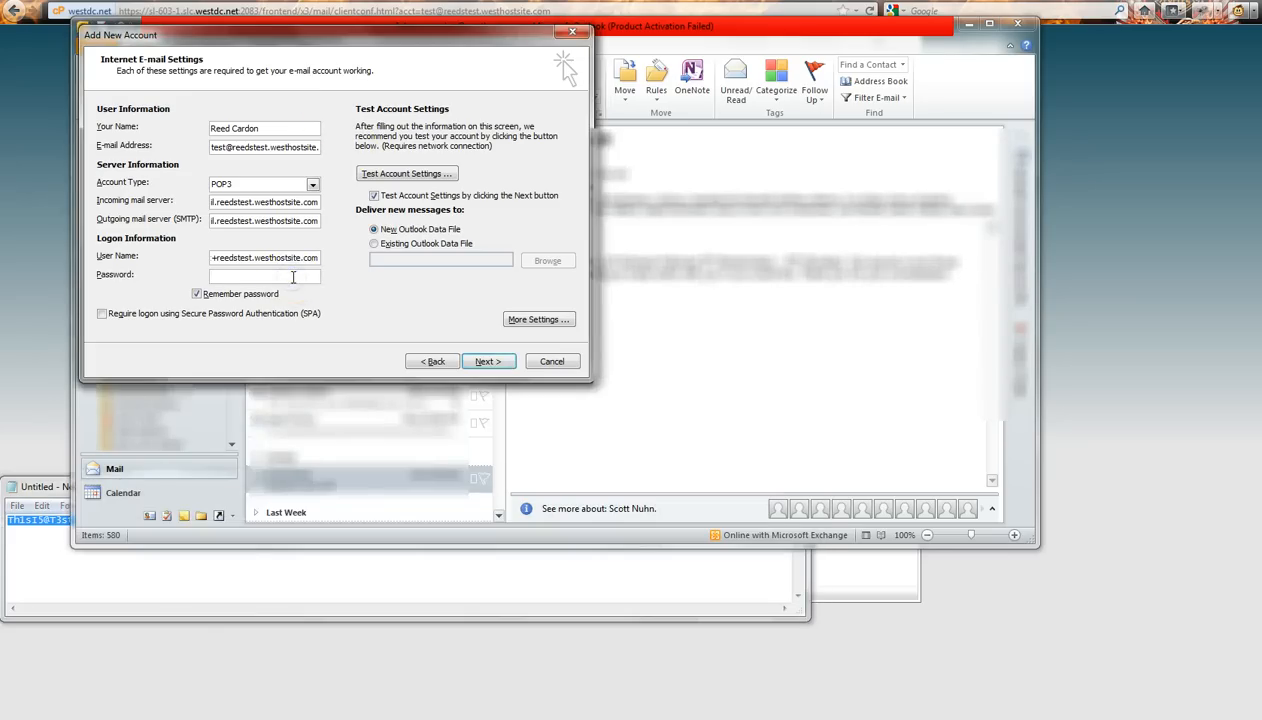
key(ctrl+v)
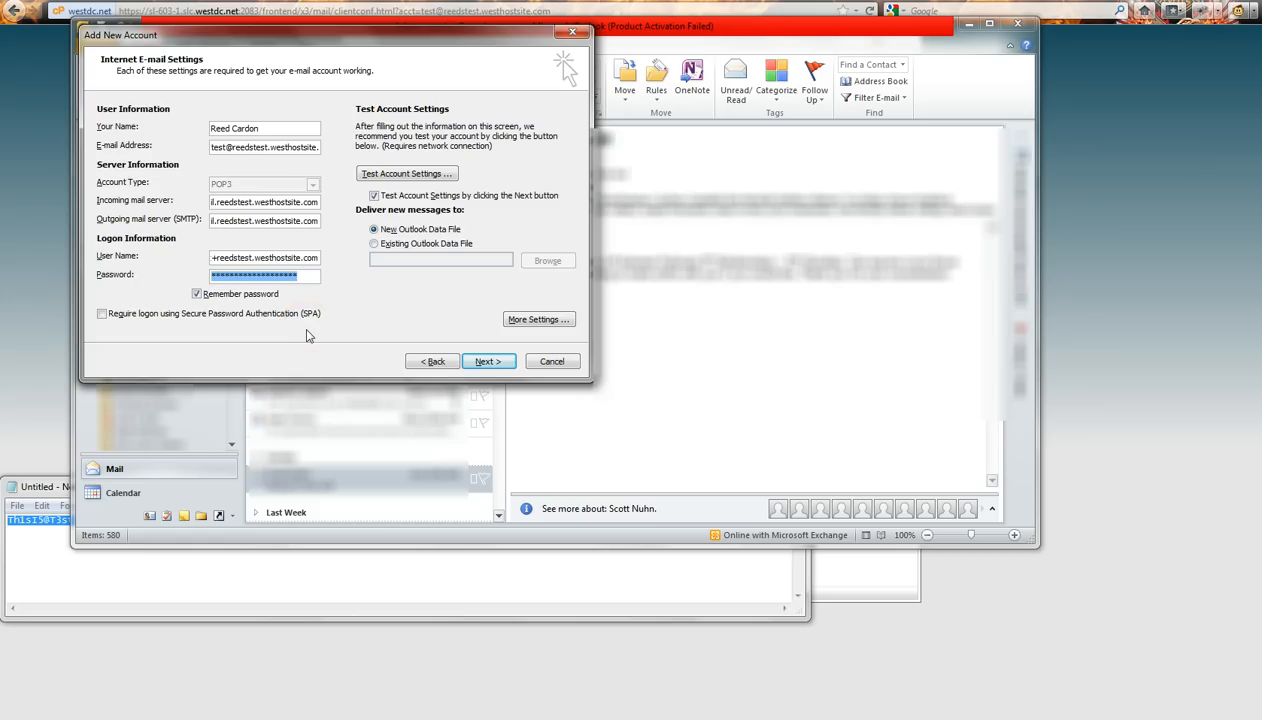
Step: Set the outgoing server (SMTP) port in the account's advanced settings, trying 25 and 465 before entering 2525
click(536, 320)
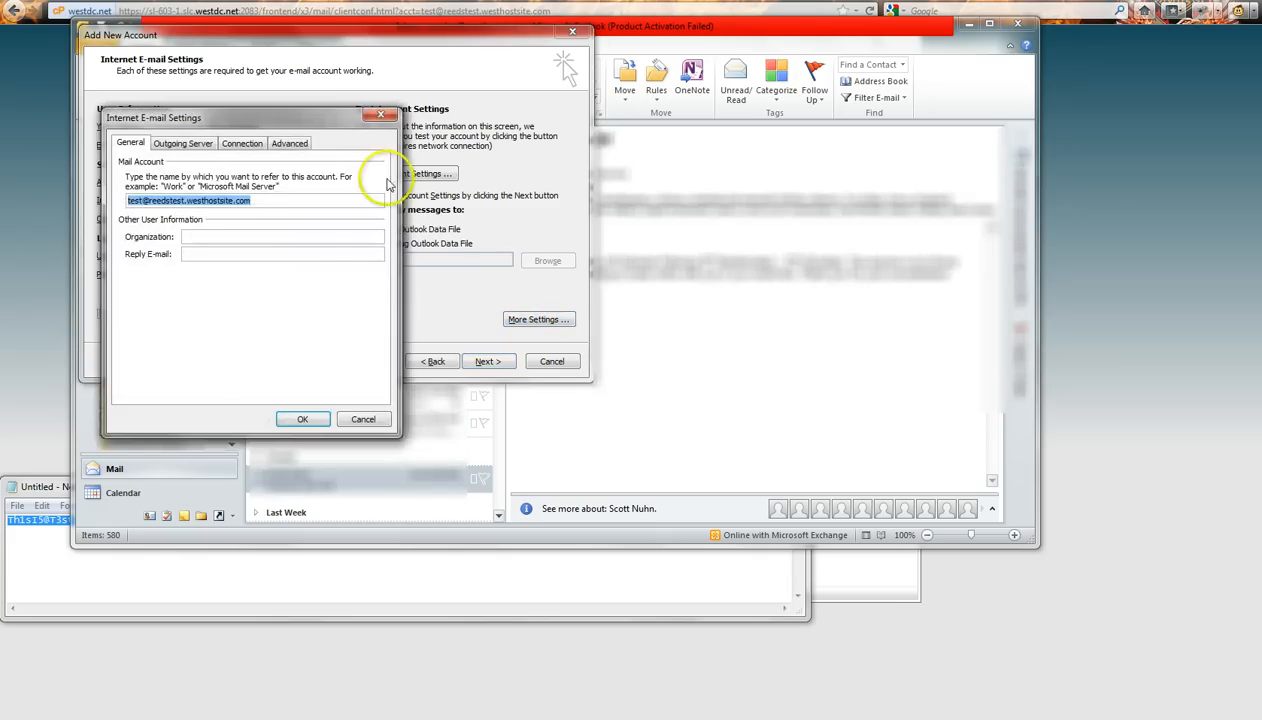
click(289, 143)
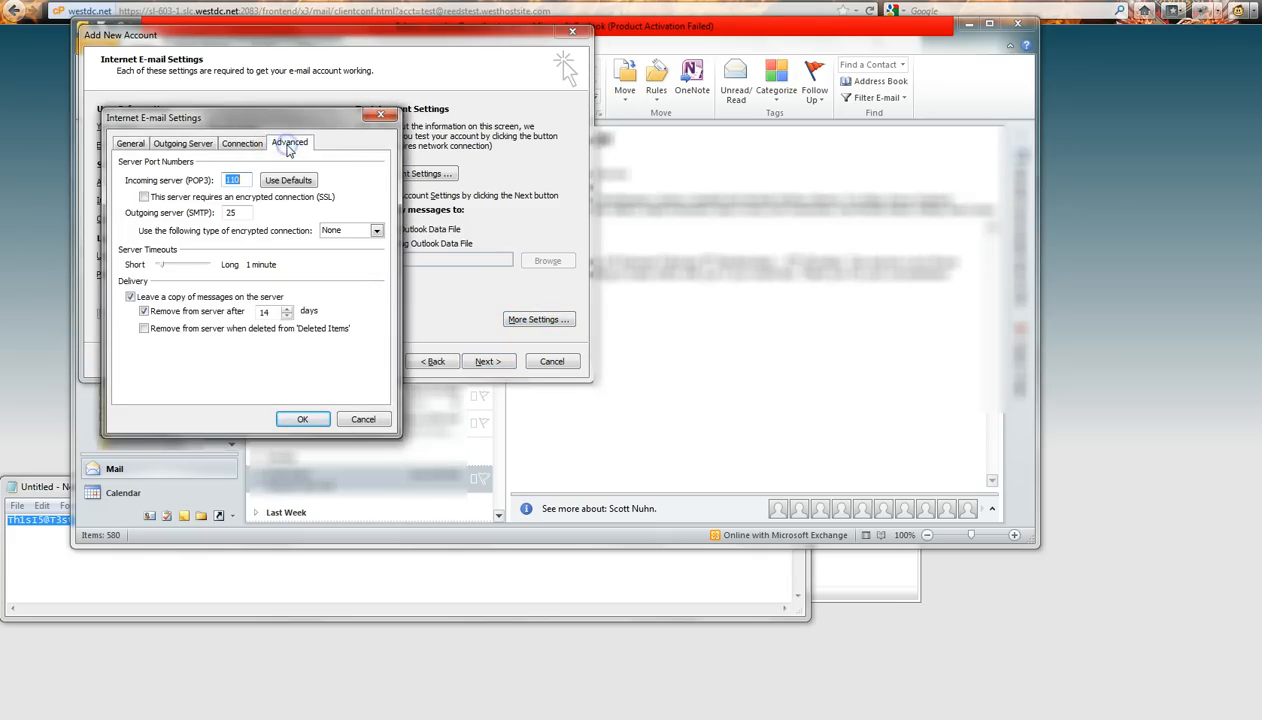
double_click(232, 180)
double_click(230, 180)
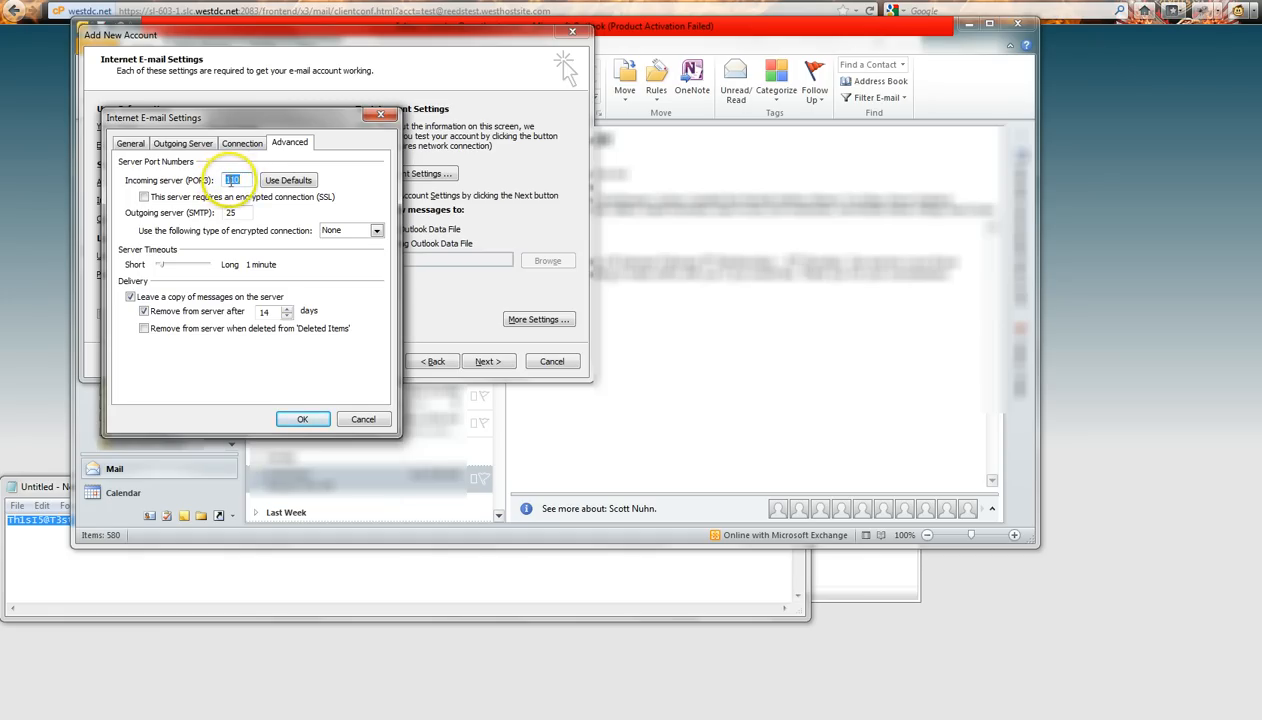
click(240, 211)
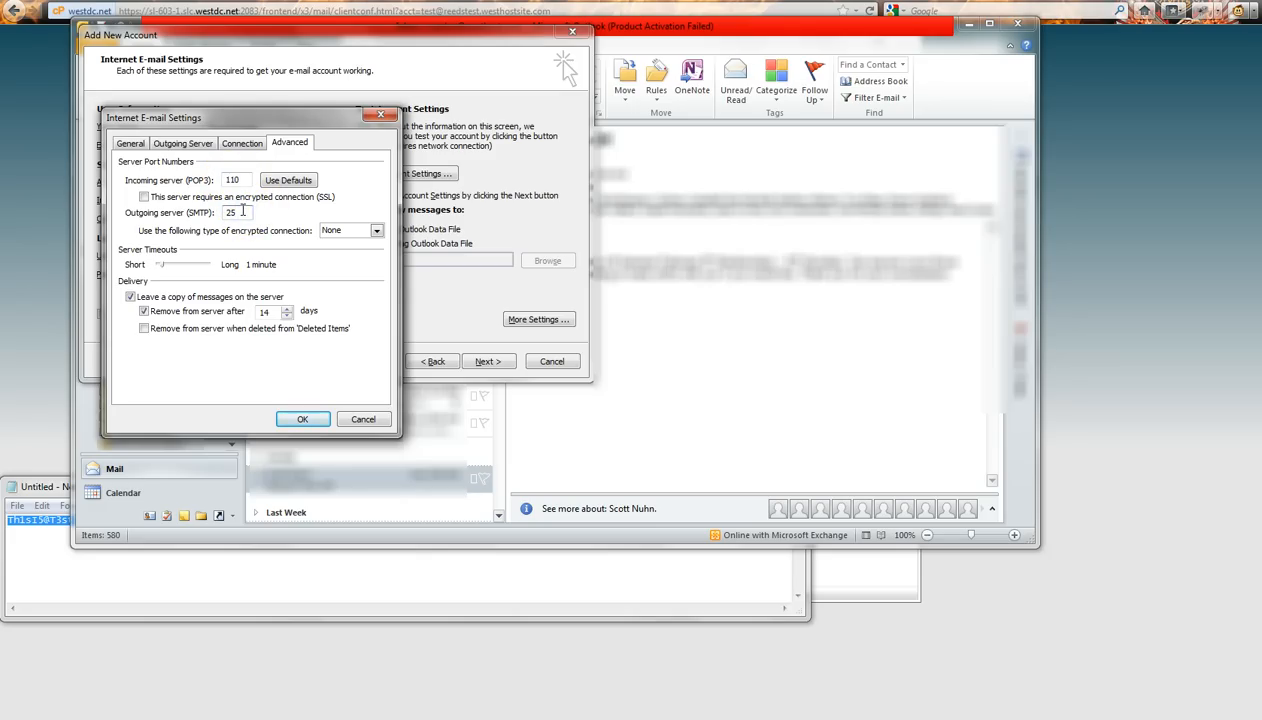
text(25)
double_click(243, 208)
text(465)
double_click(243, 210)
text(2525)
Step: Require authentication for the outgoing SMTP server using the same settings as the incoming mail server, and apply the additional account settings
click(166, 145)
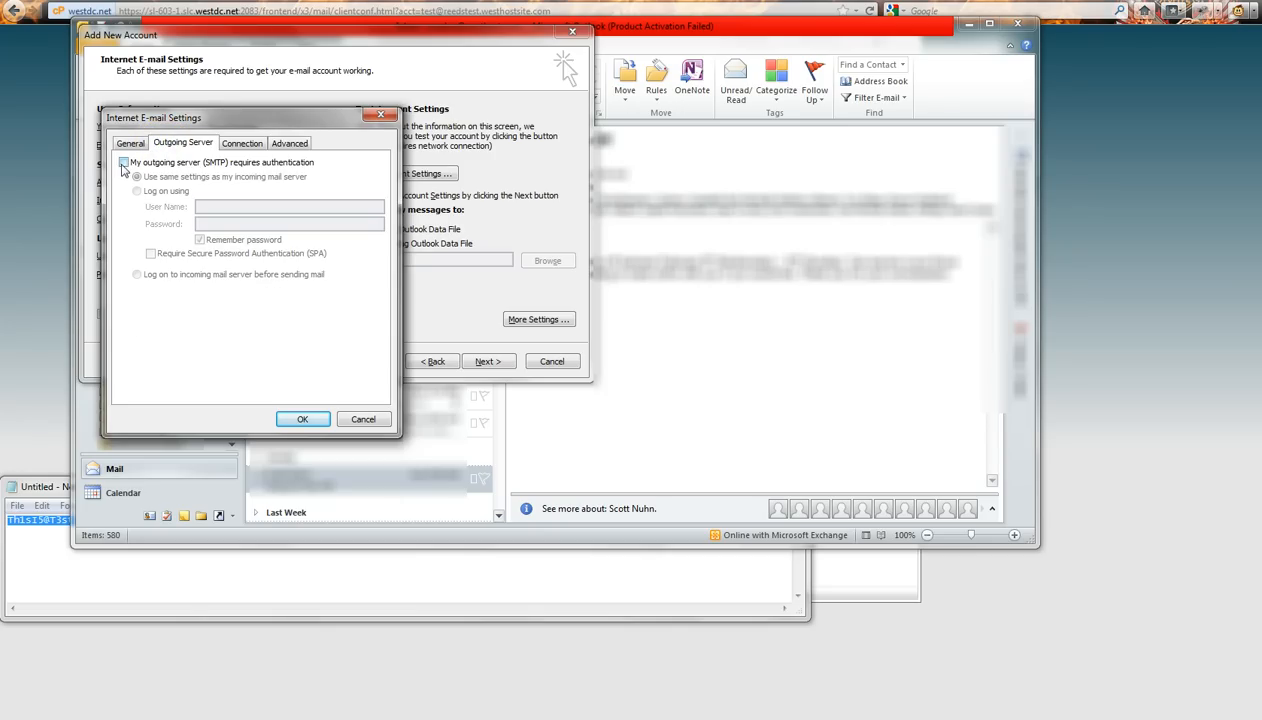
click(169, 149)
click(123, 163)
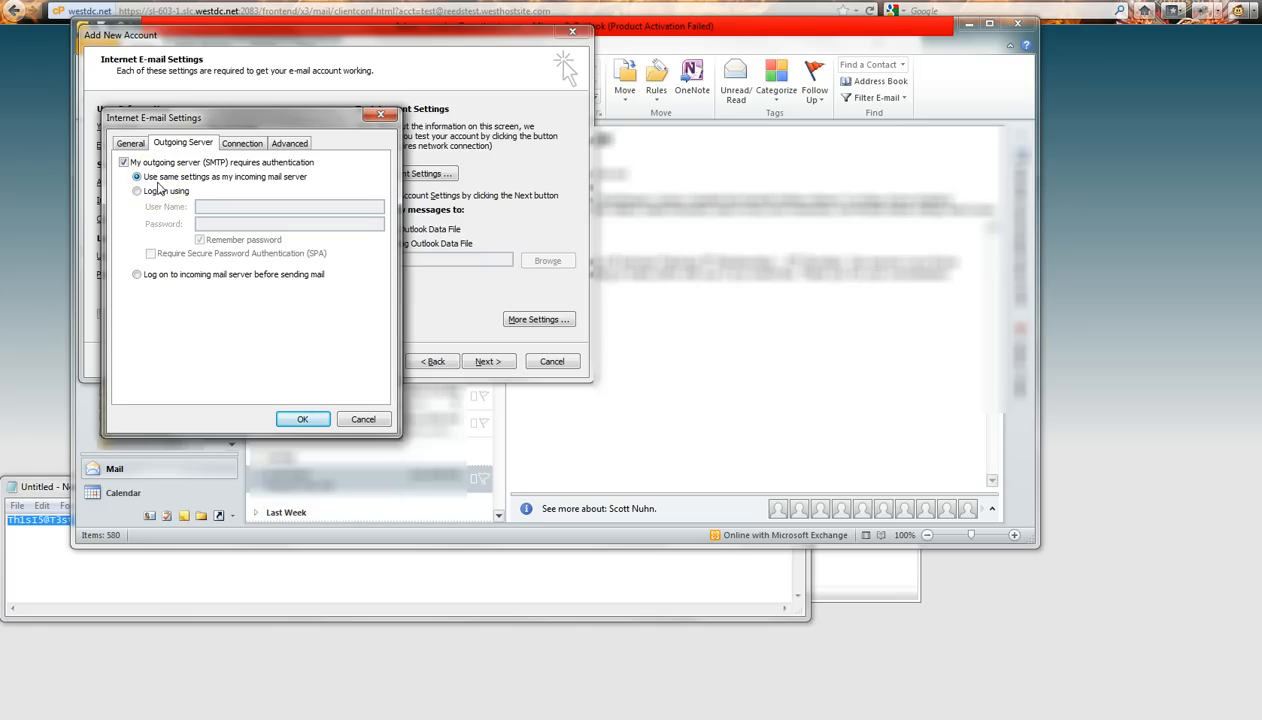
click(147, 181)
click(158, 183)
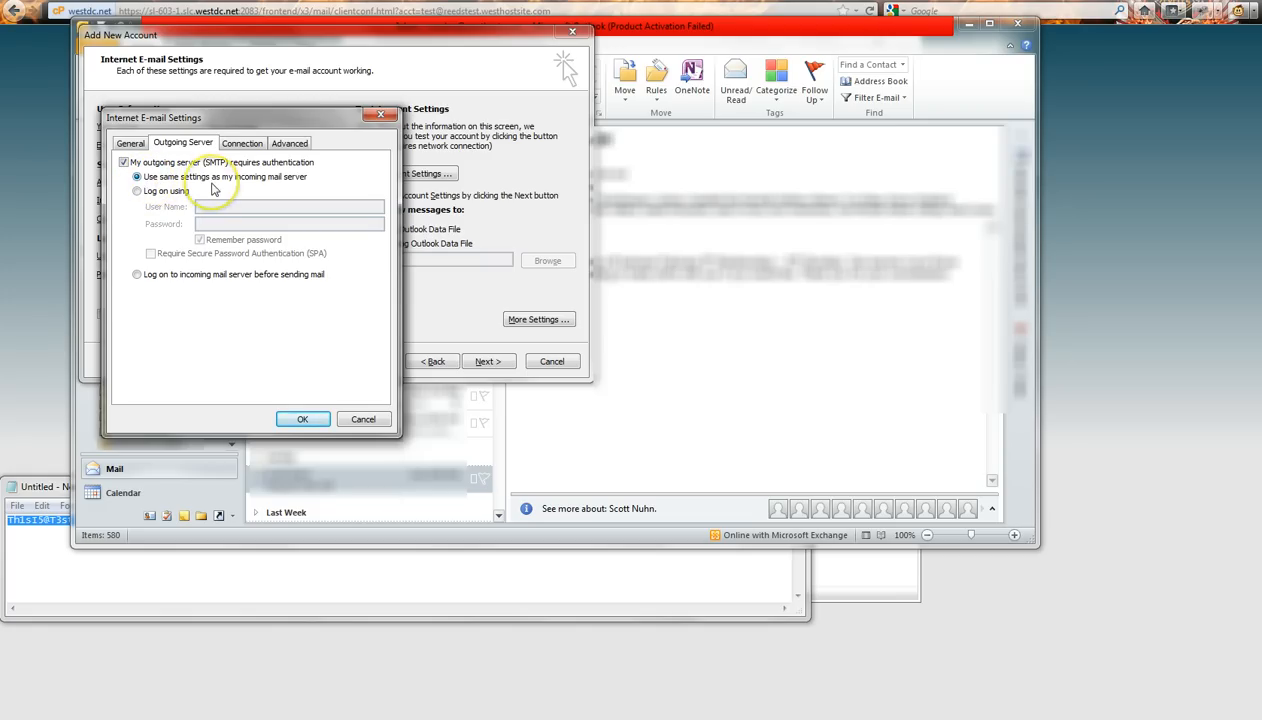
click(309, 420)
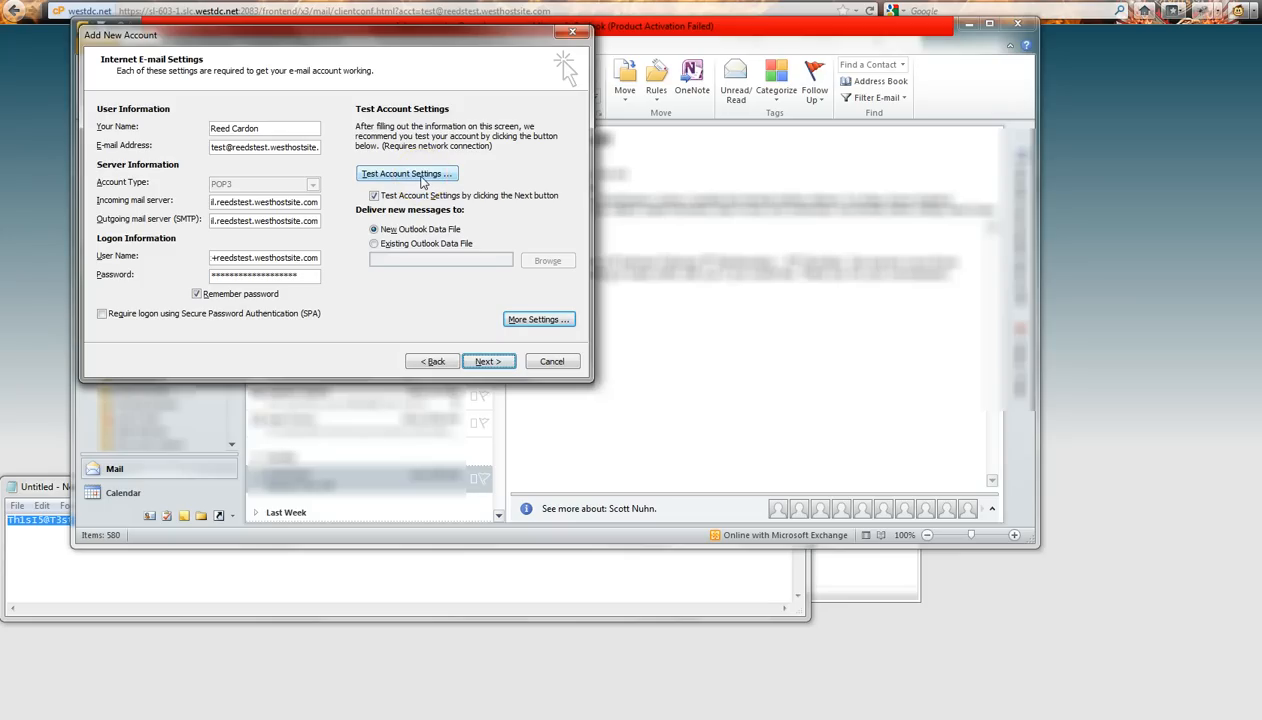
Step: Run the account settings test and finish adding the new e-mail account
click(492, 363)
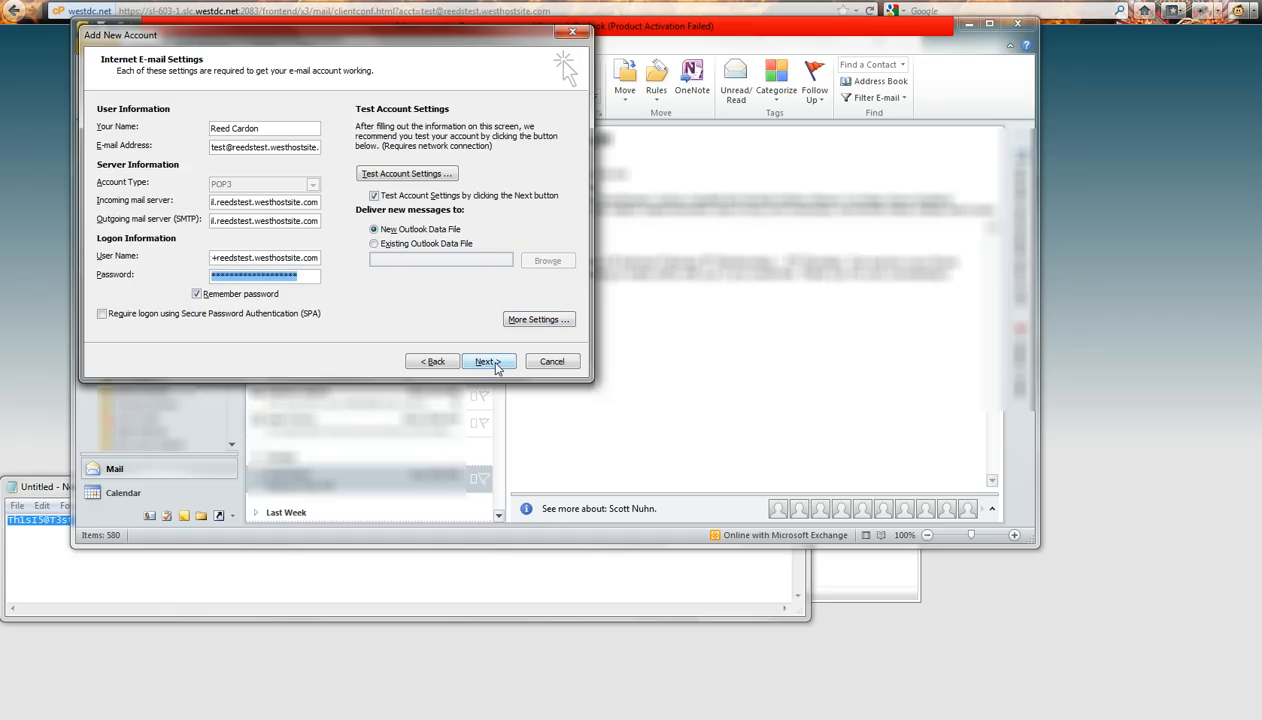
click(422, 174)
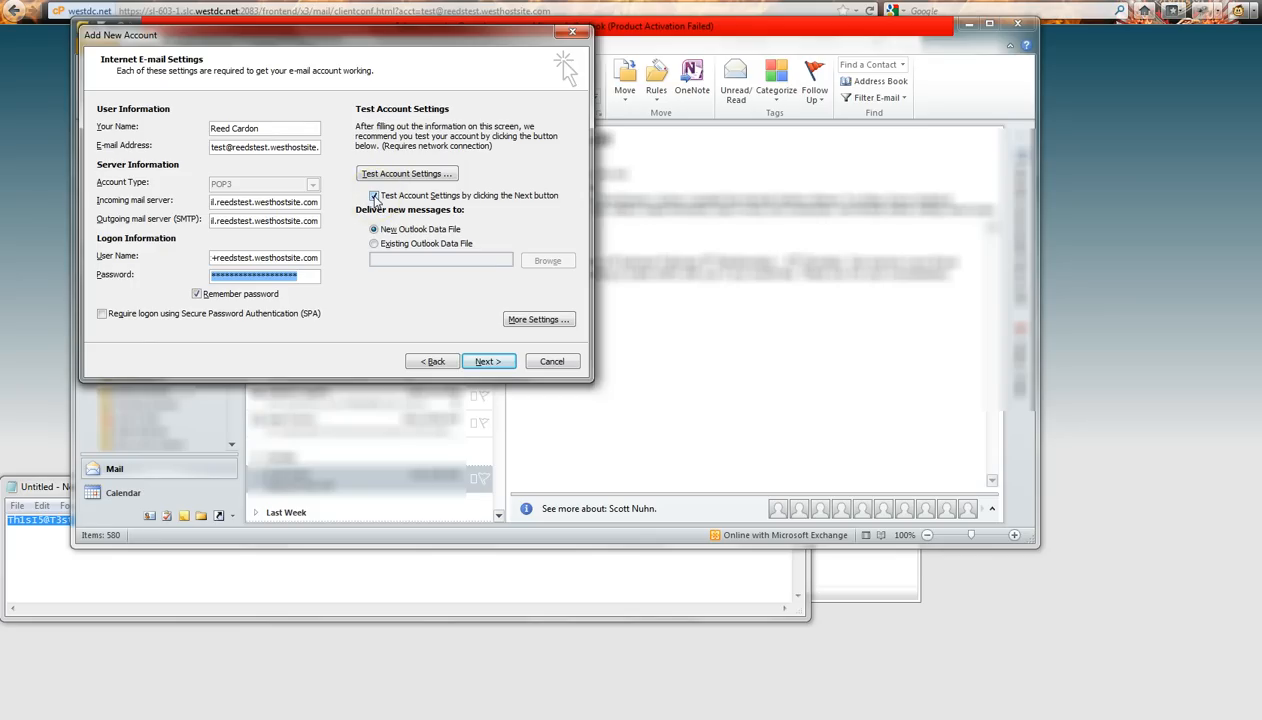
click(480, 366)
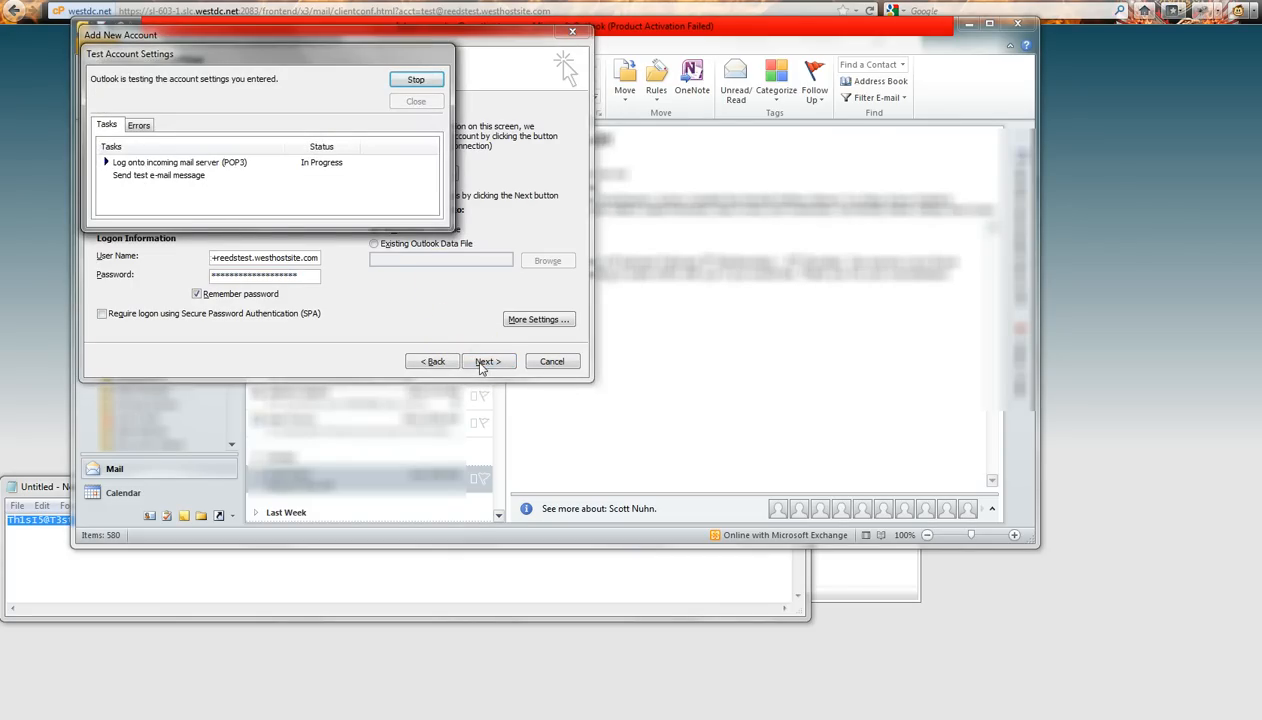
click(434, 77)
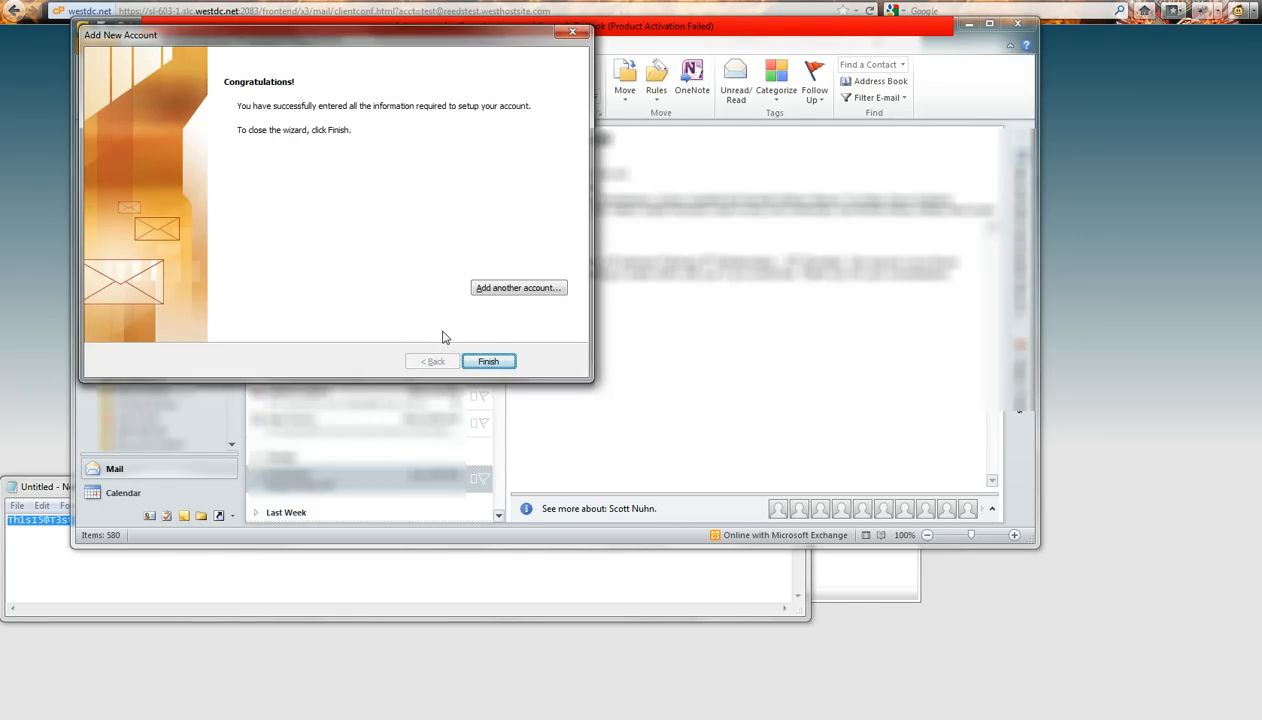
click(483, 361)
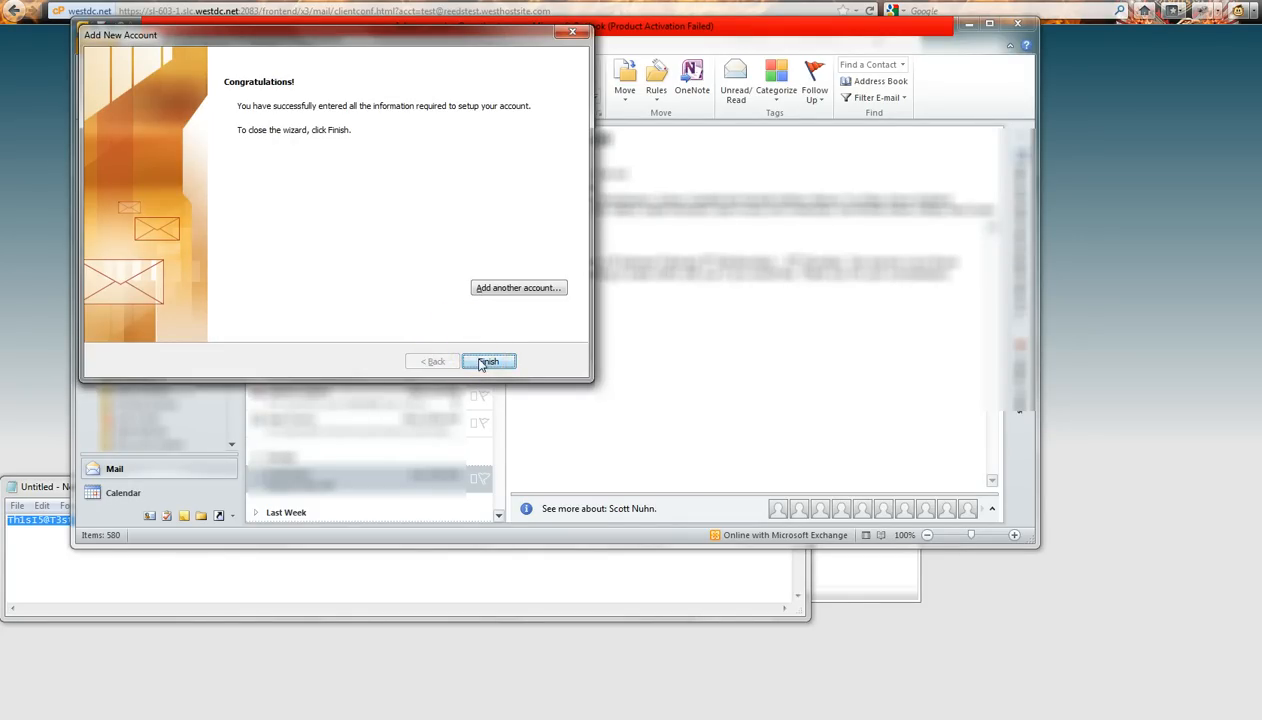